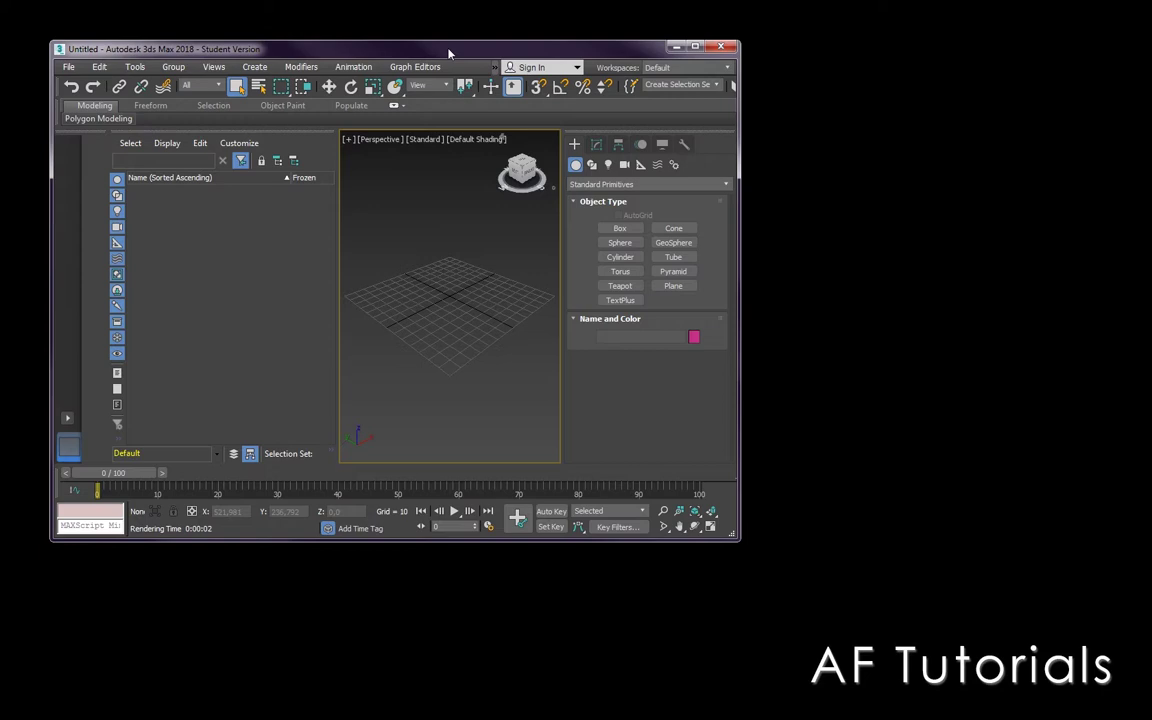
Maximize the program window and apply the Max initial tool settings together with the ame-light UI scheme.
click(695, 46)
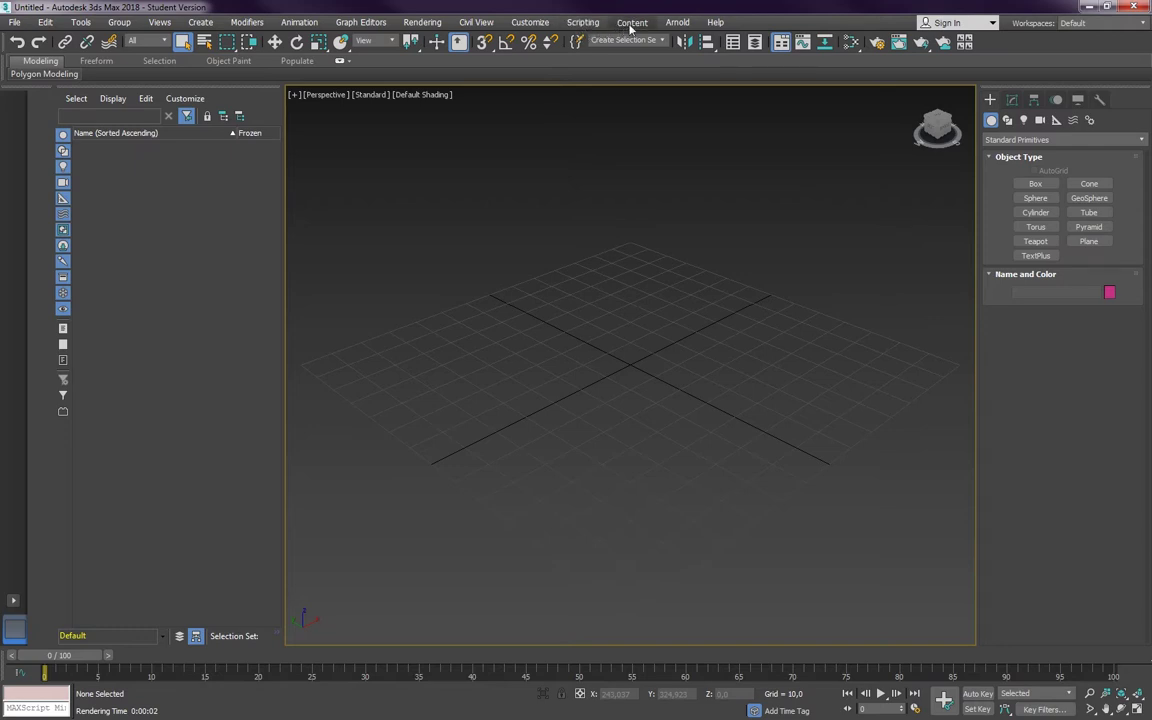
click(531, 23)
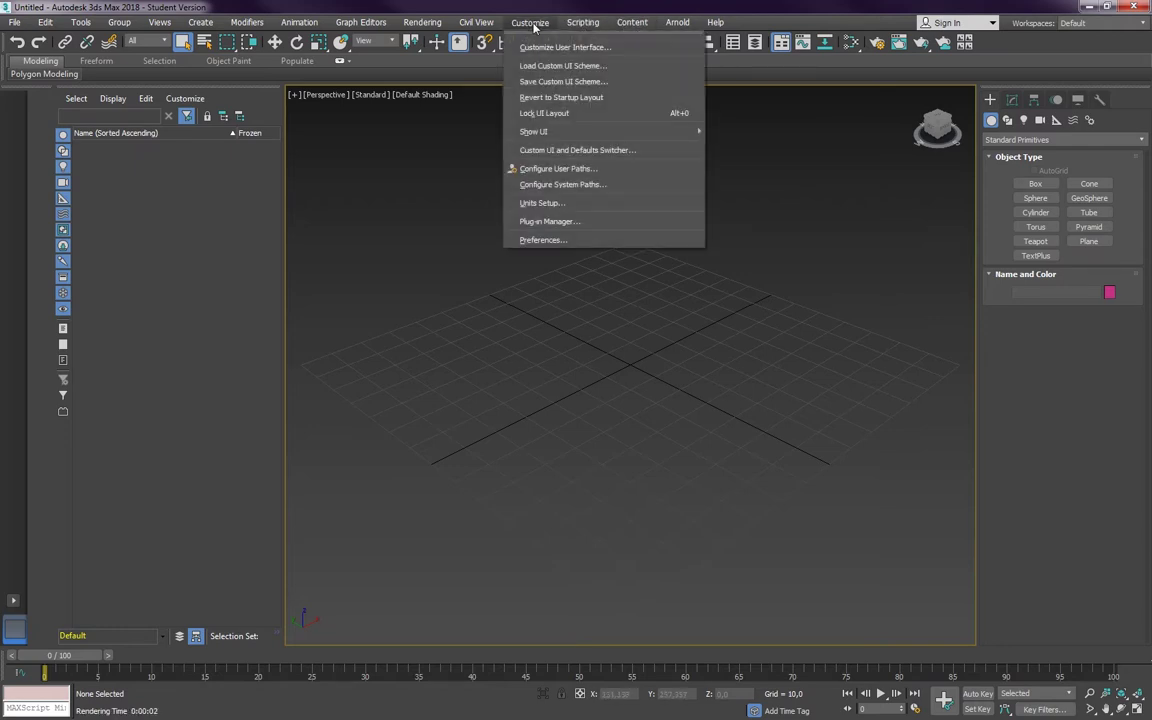
click(550, 152)
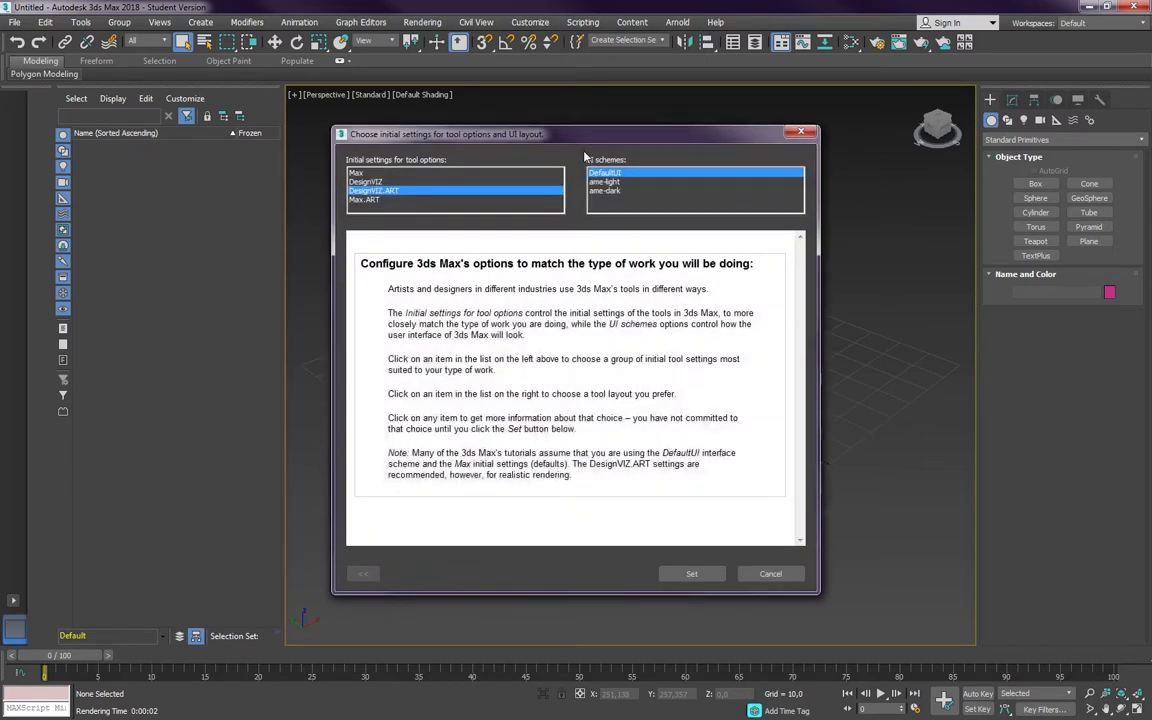
click(356, 174)
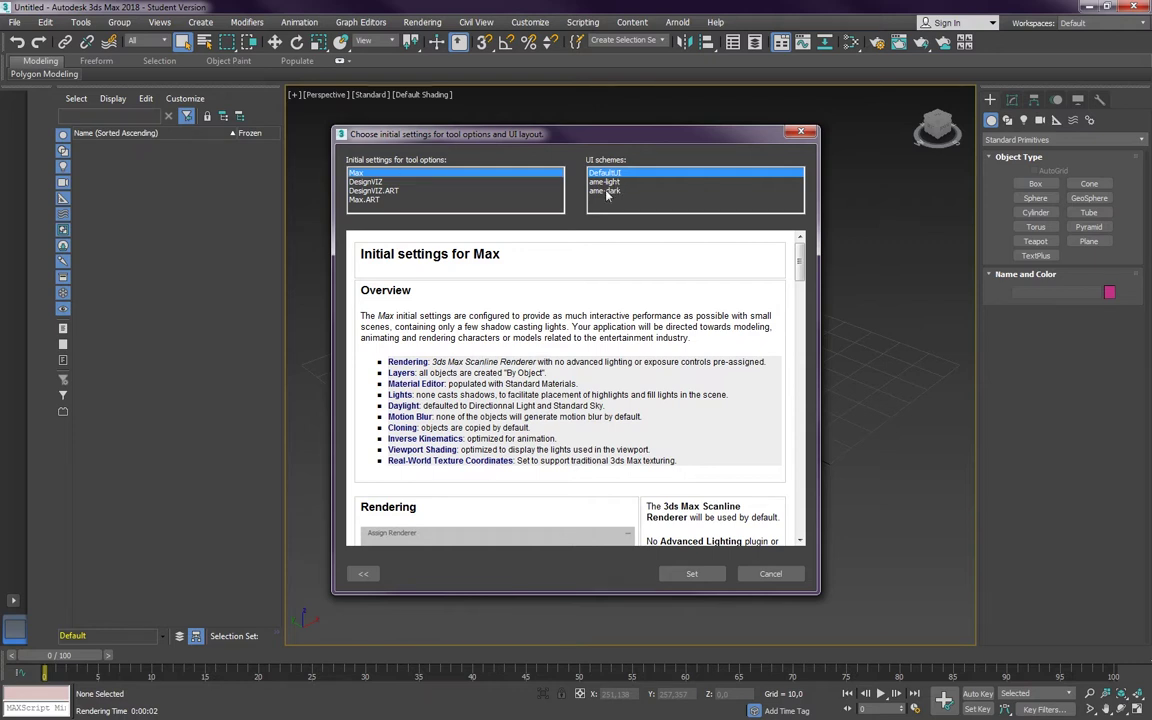
key(Down)
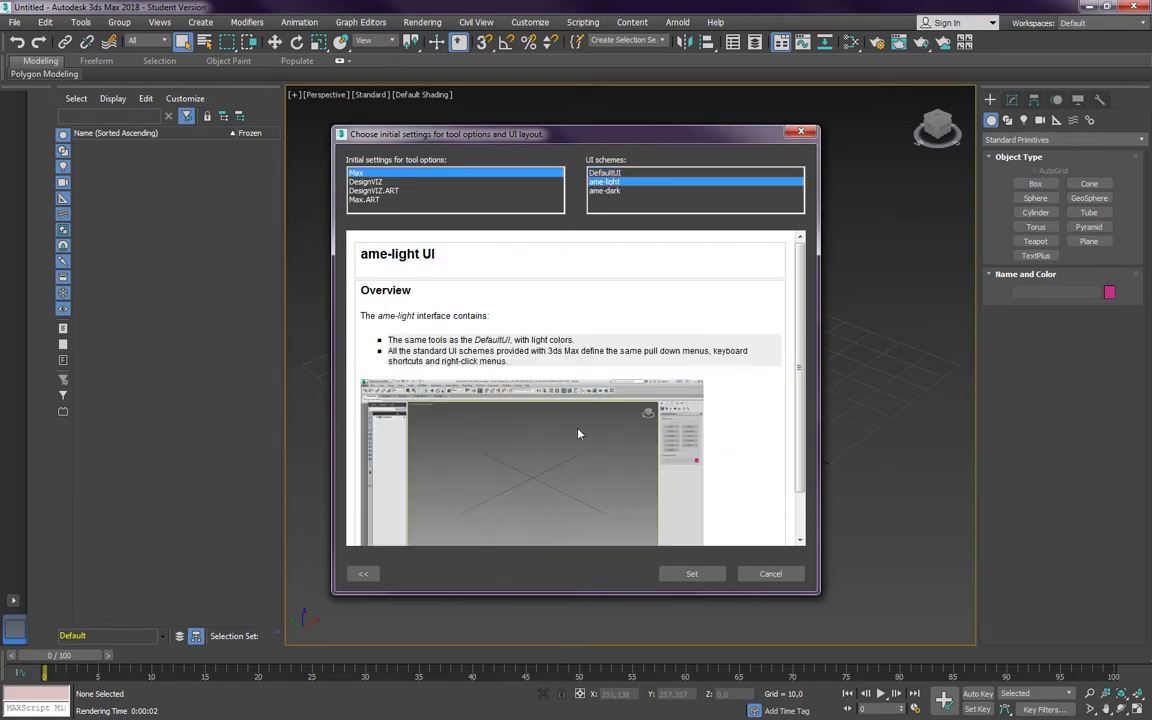
click(692, 574)
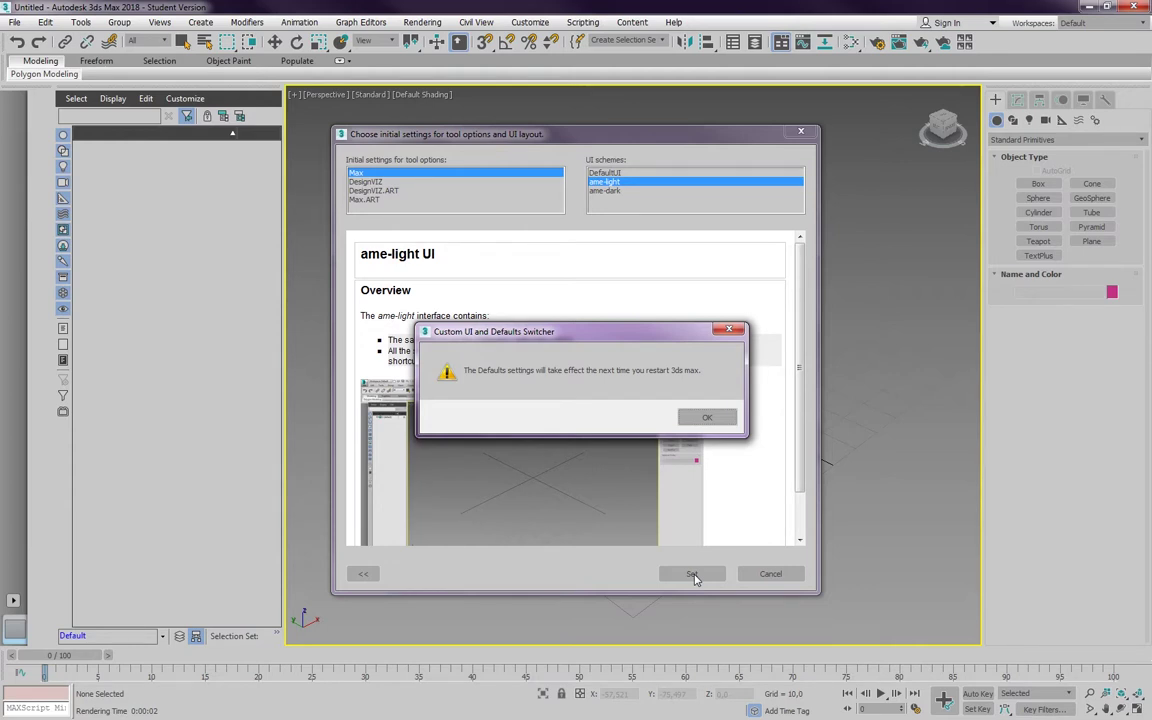
click(703, 419)
Restart 3ds Max without saving the scene and close the welcome screen.
click(1137, 7)
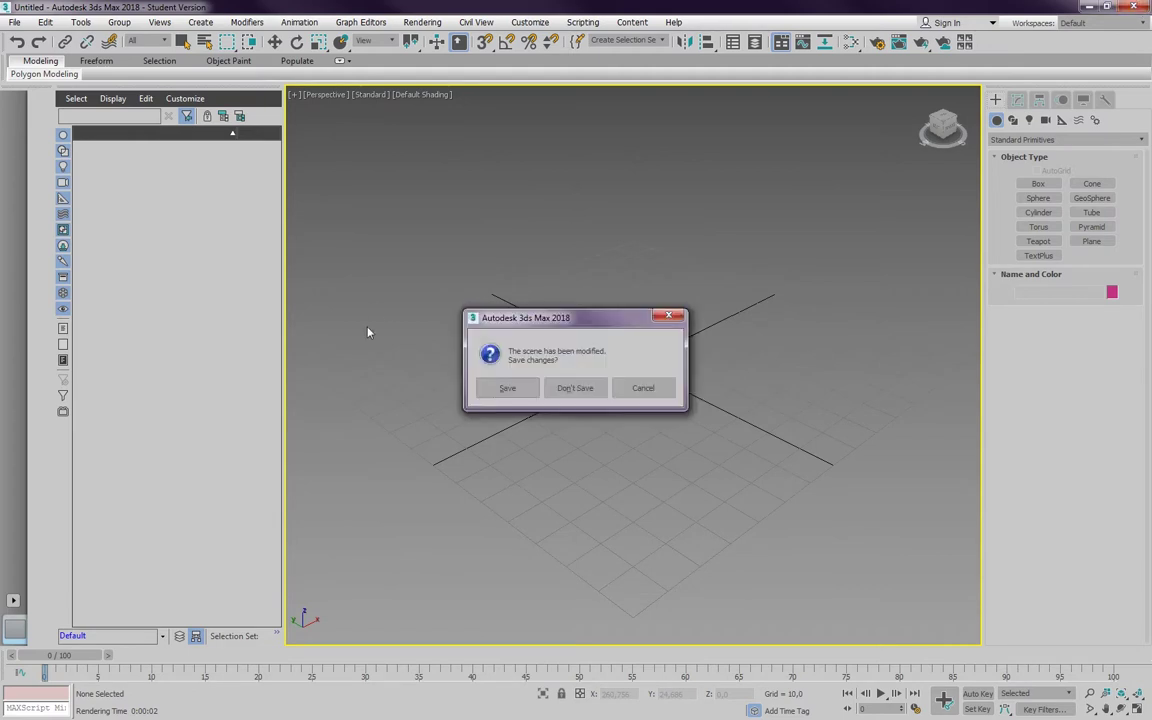
click(585, 389)
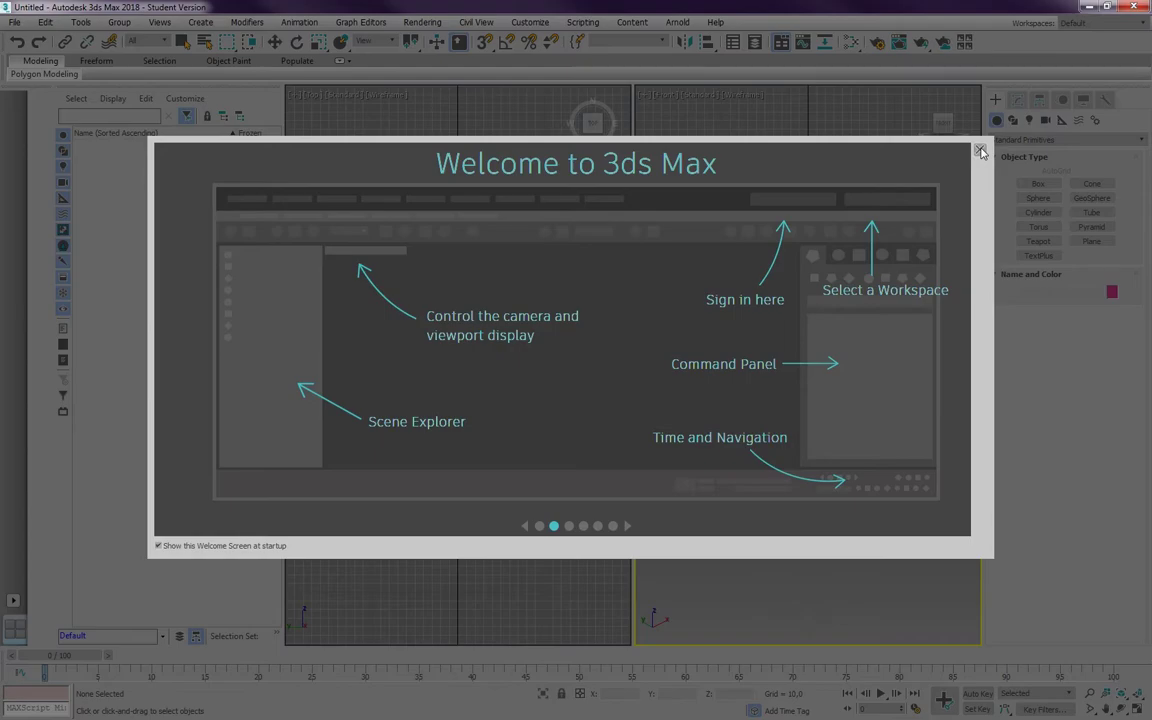
click(980, 151)
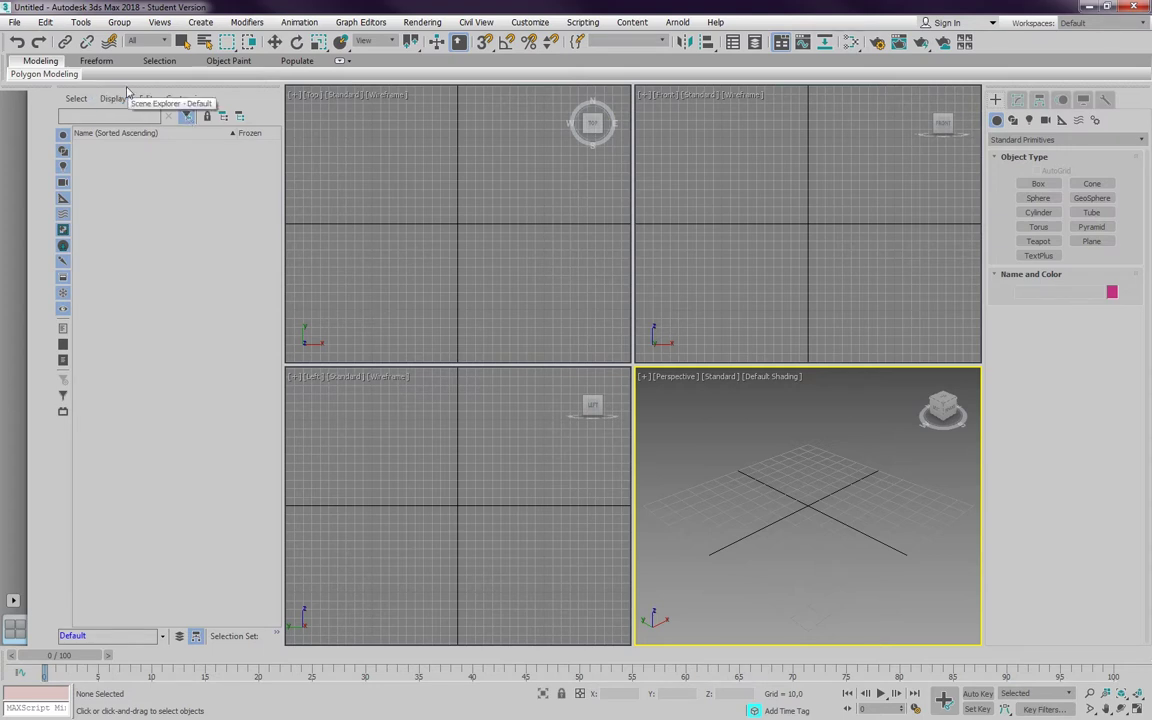
Undock and close the Scene Explorer, and hide the modeling ribbon.
drag(127, 92, 400, 178)
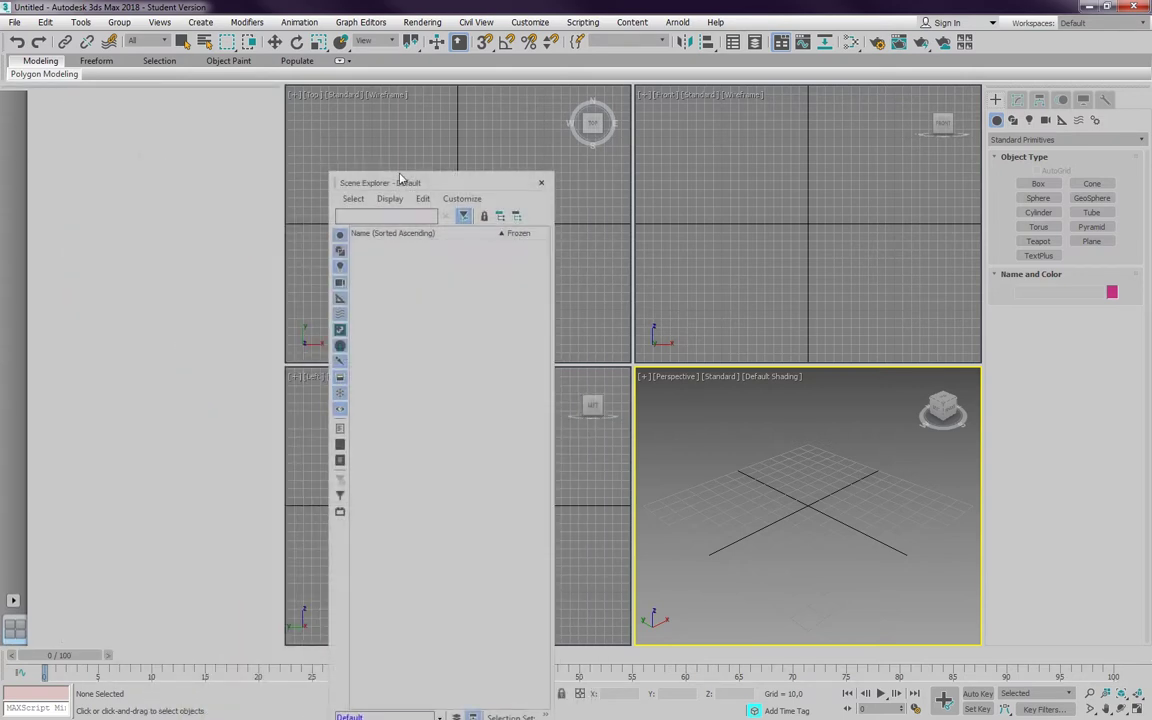
click(541, 185)
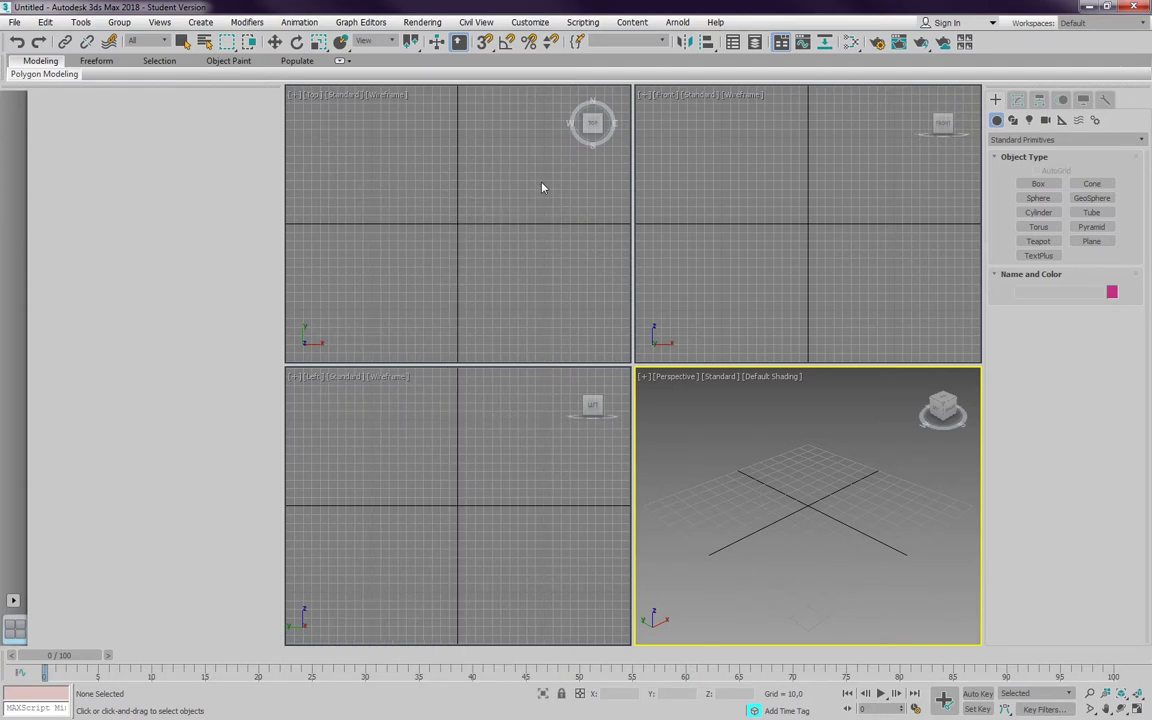
click(781, 42)
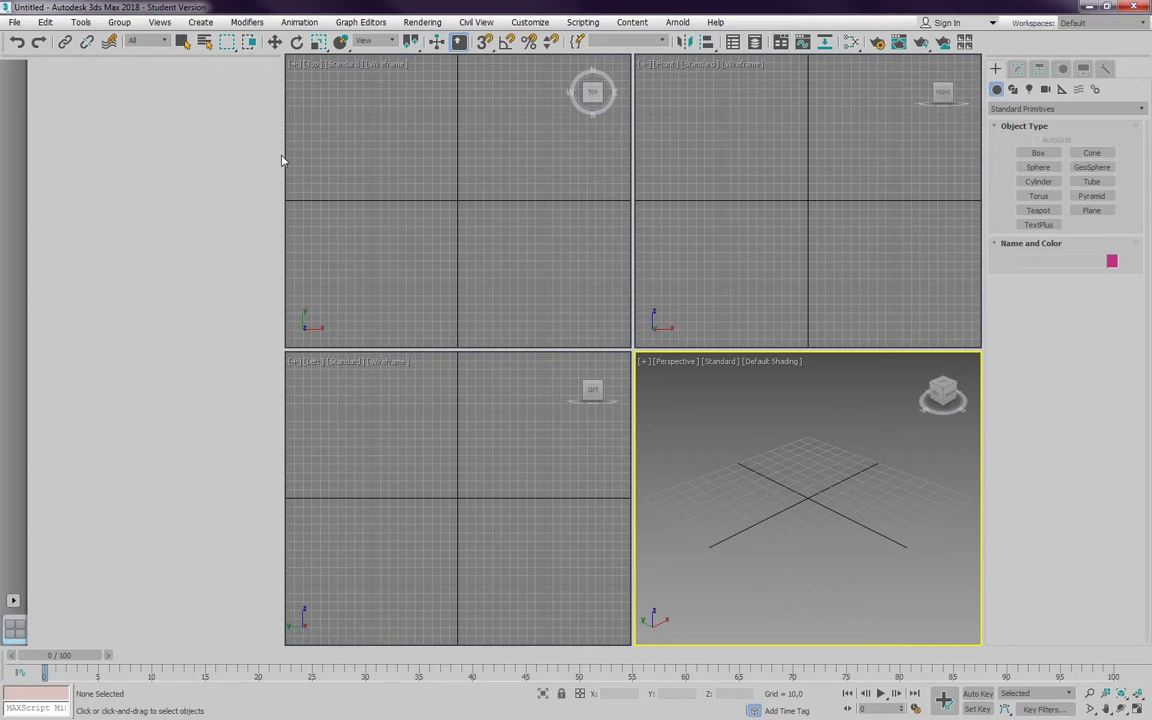
Extend the viewport area over the empty space left by the Scene Explorer and widen the command panel.
drag(284, 155, 2, 163)
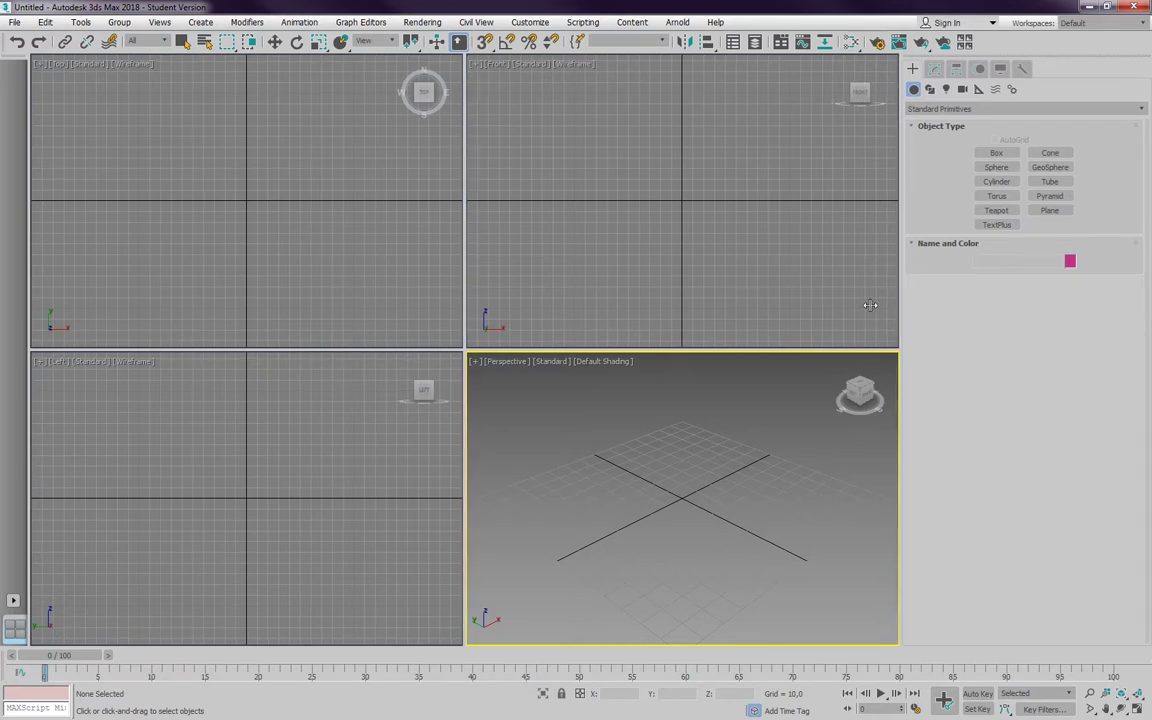
drag(870, 305, 884, 304)
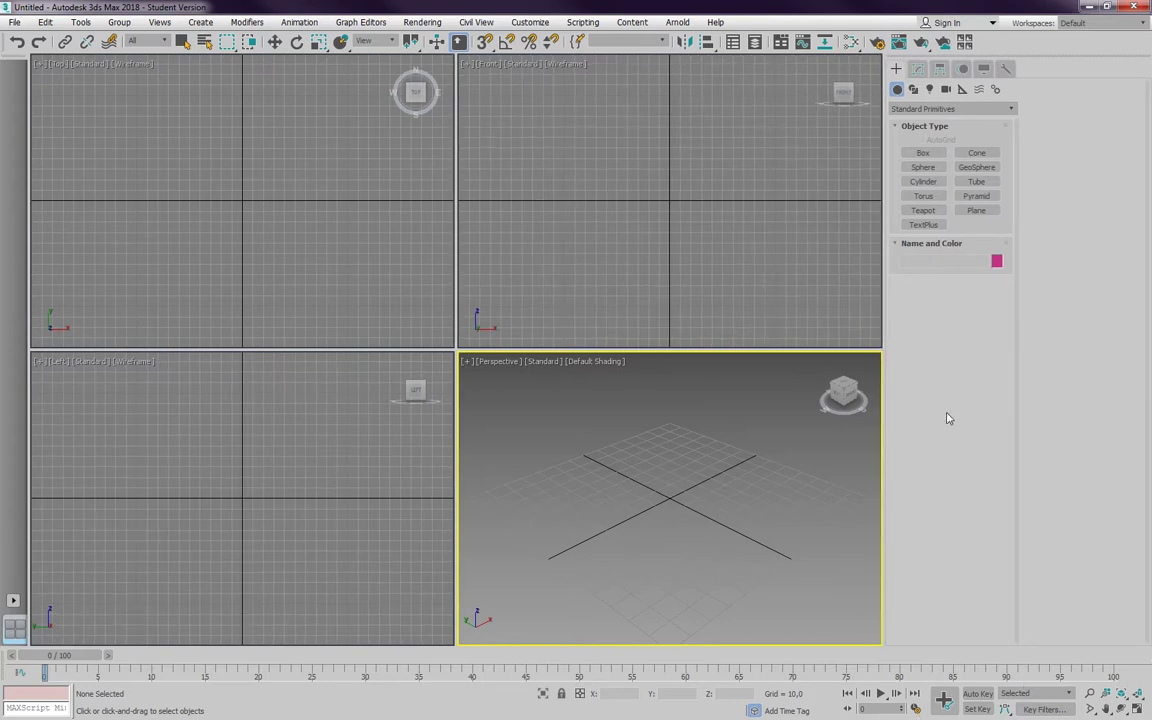
Turn off the ViewCube display in the viewport configuration.
click(368, 213)
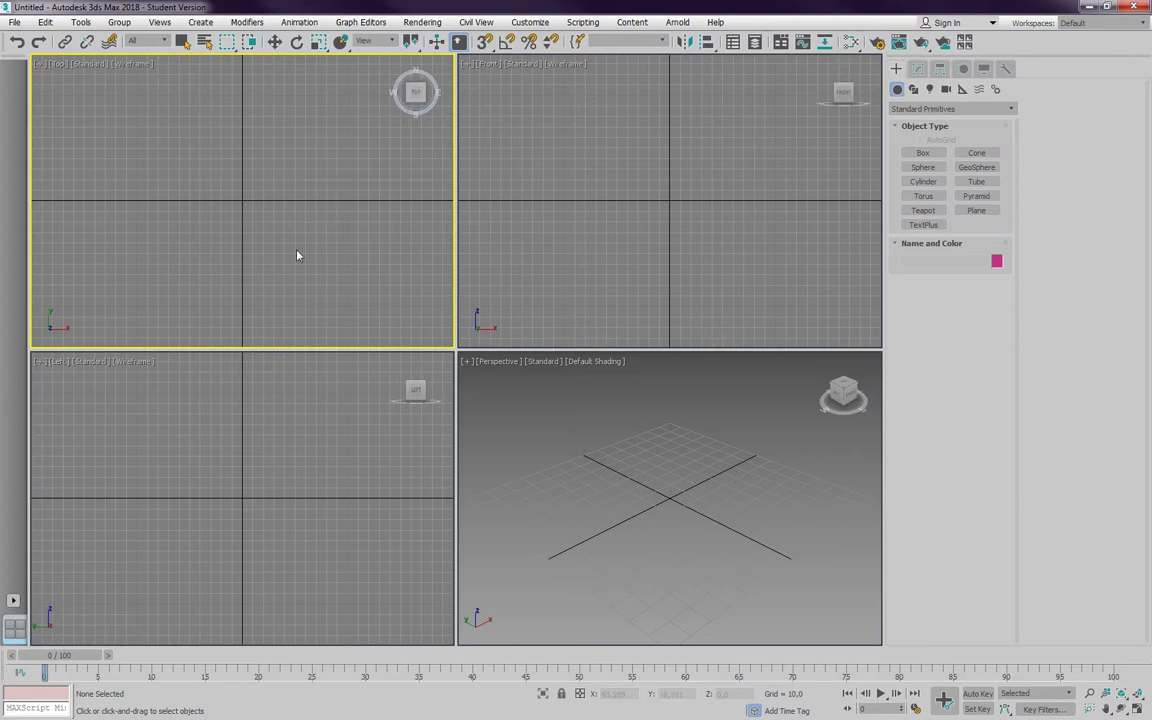
right_click(416, 93)
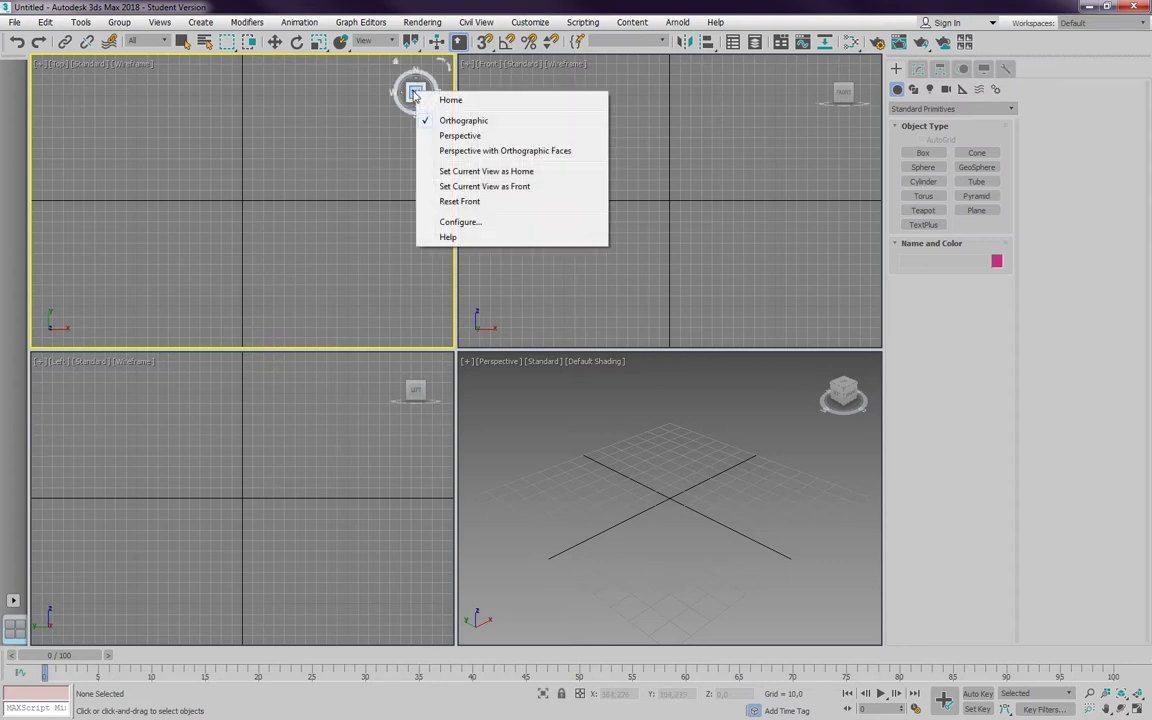
click(463, 223)
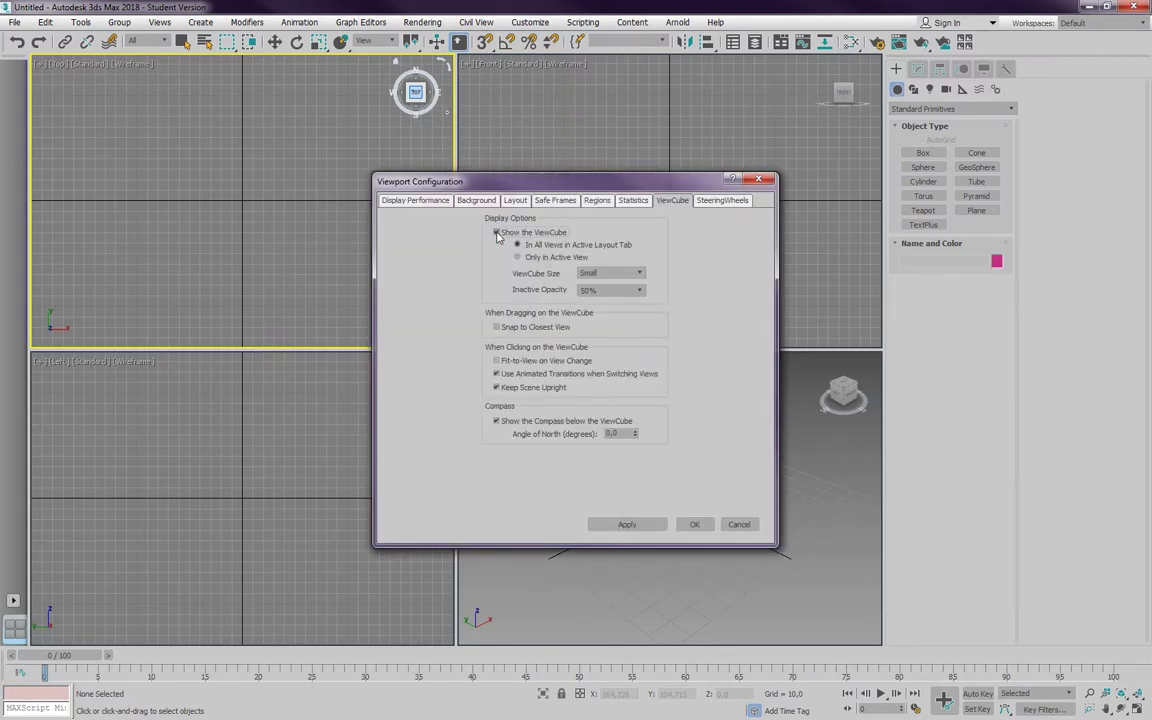
click(496, 232)
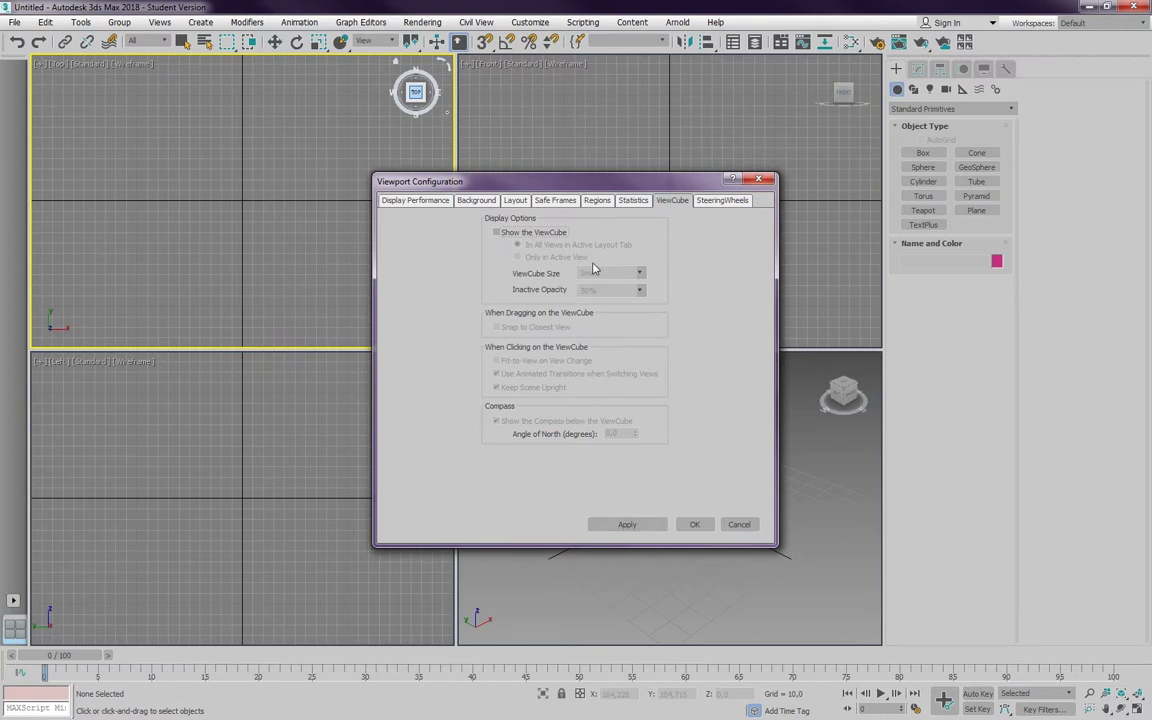
click(637, 526)
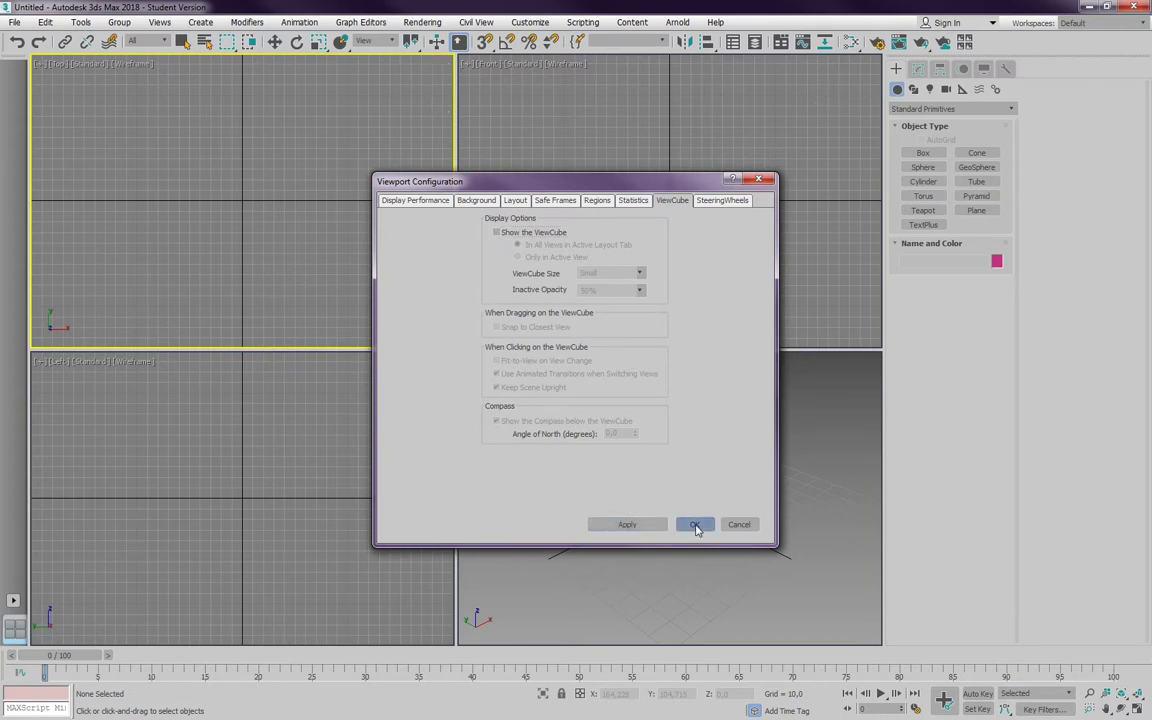
click(697, 528)
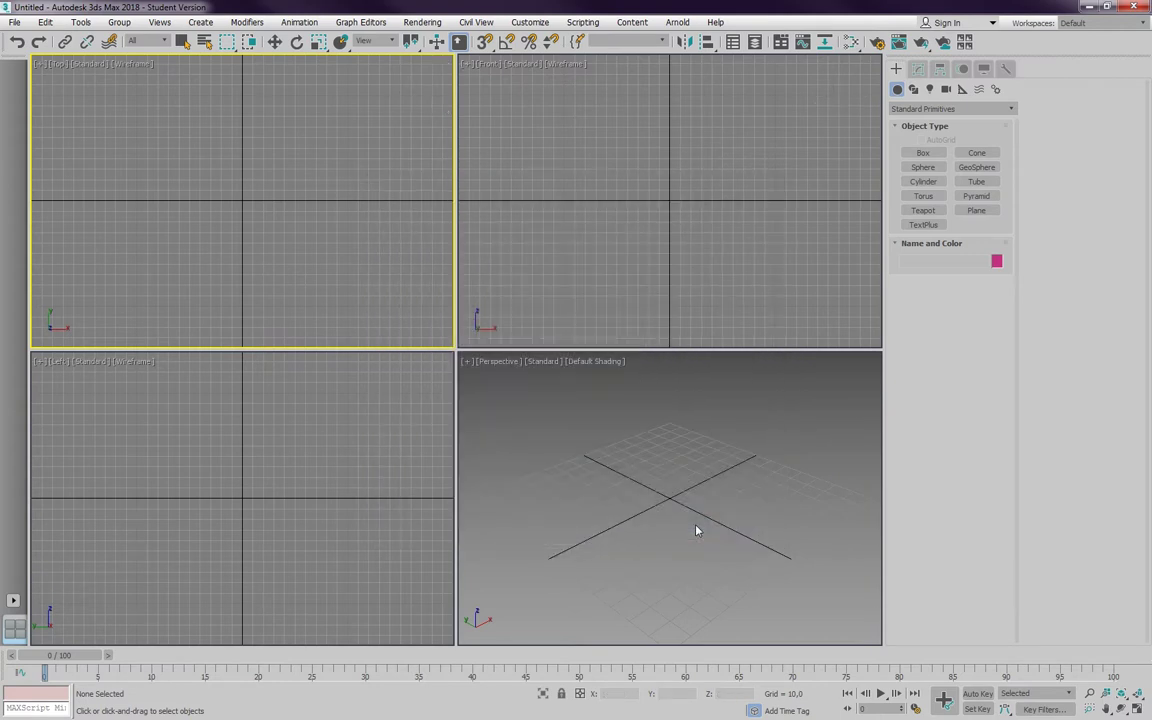
Look up the option for showing the ViewCube again.
click(159, 23)
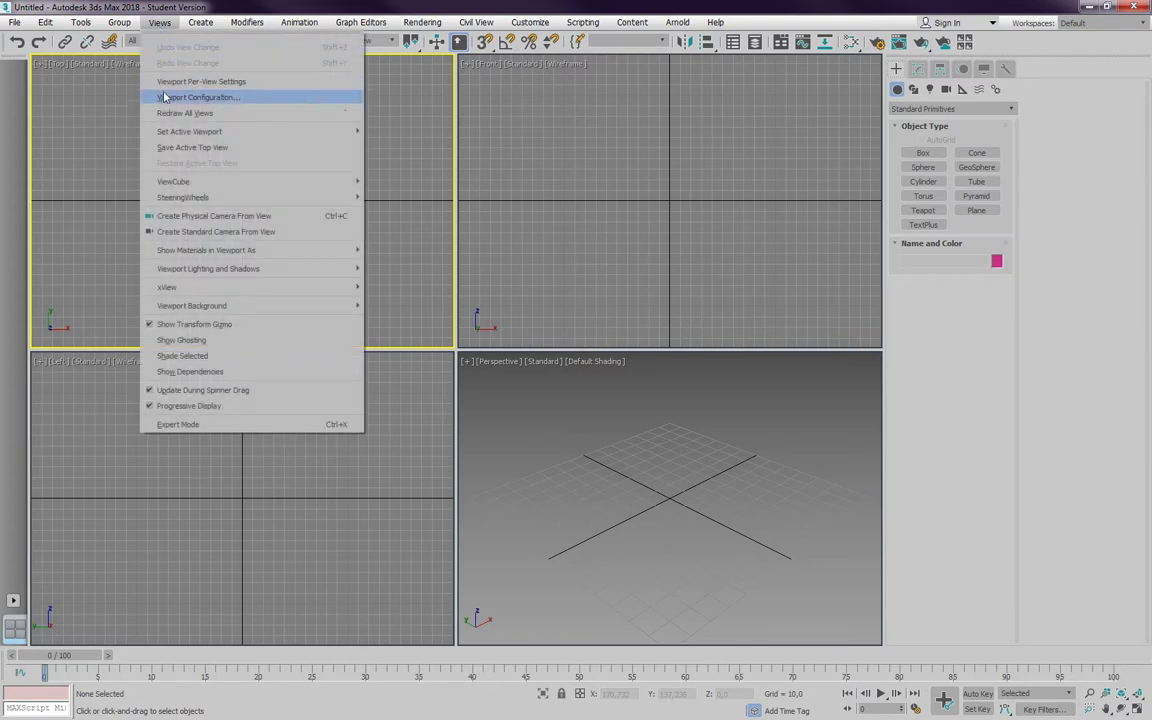
mouse_move(314, 181)
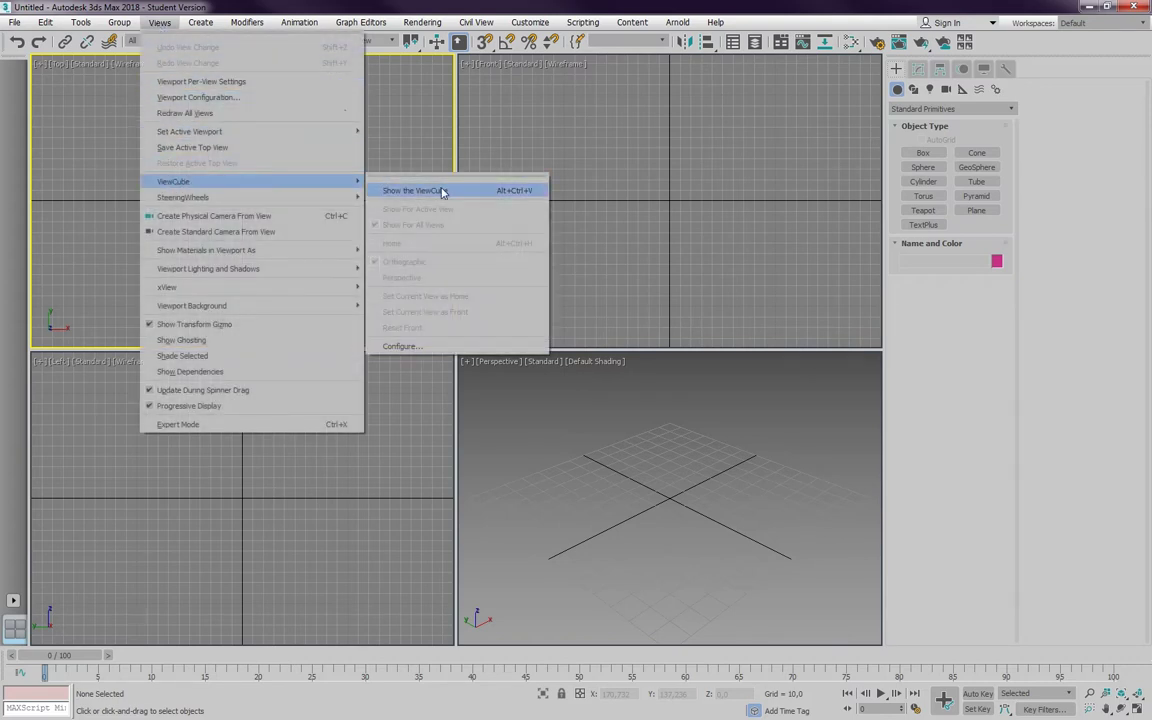
click(378, 190)
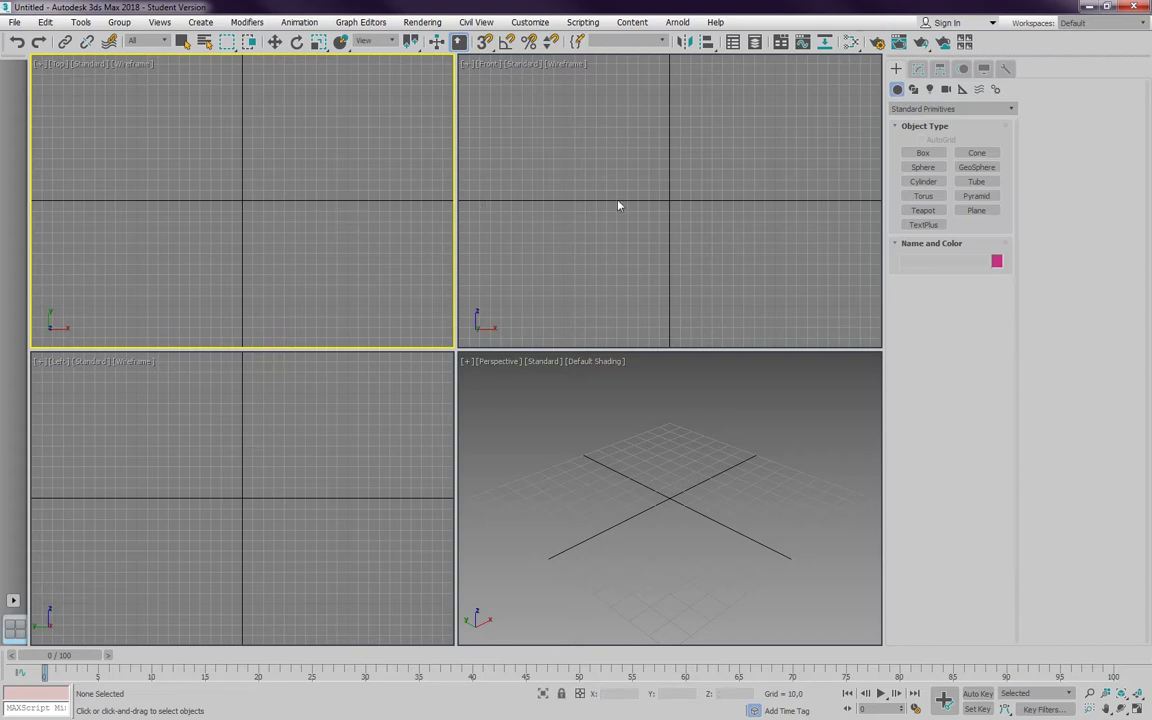
Set the system unit scale to 1 unit = 1,0 Meters.
click(530, 23)
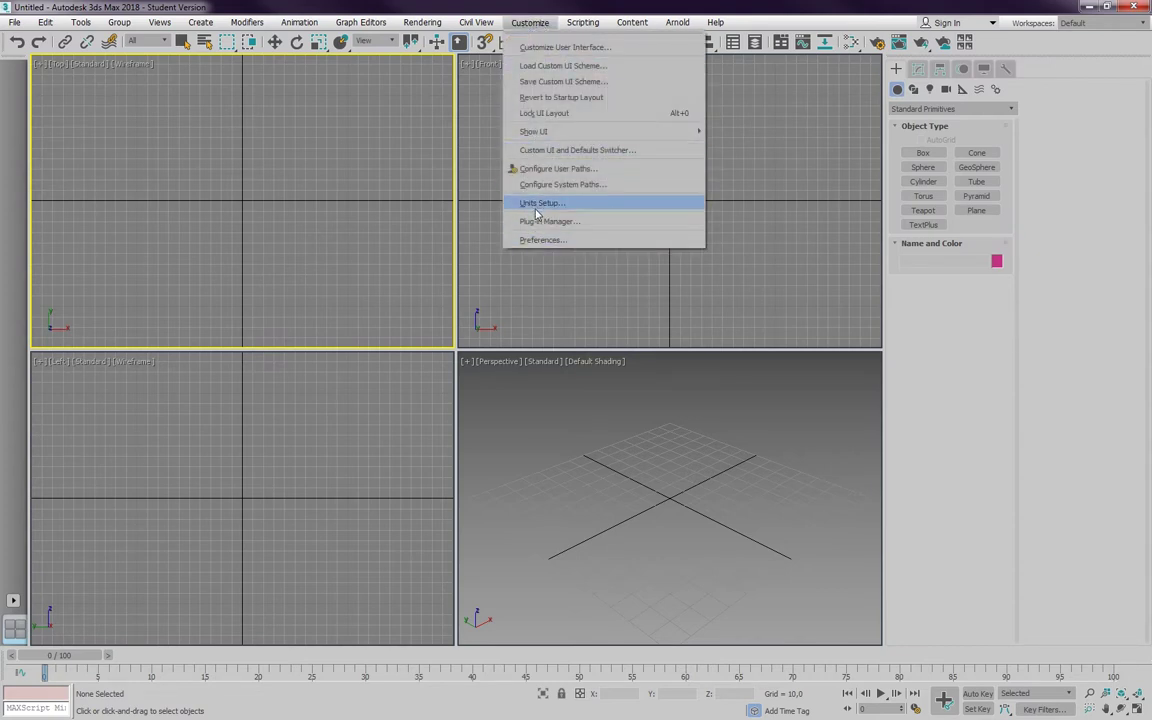
click(536, 206)
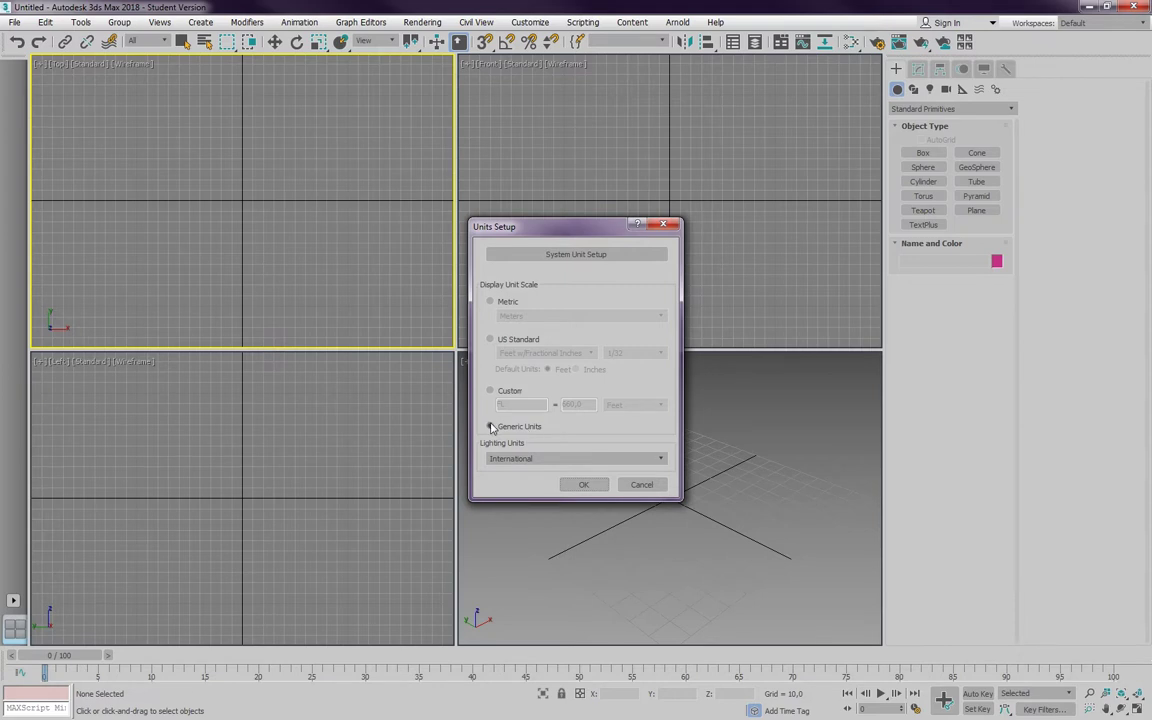
click(573, 256)
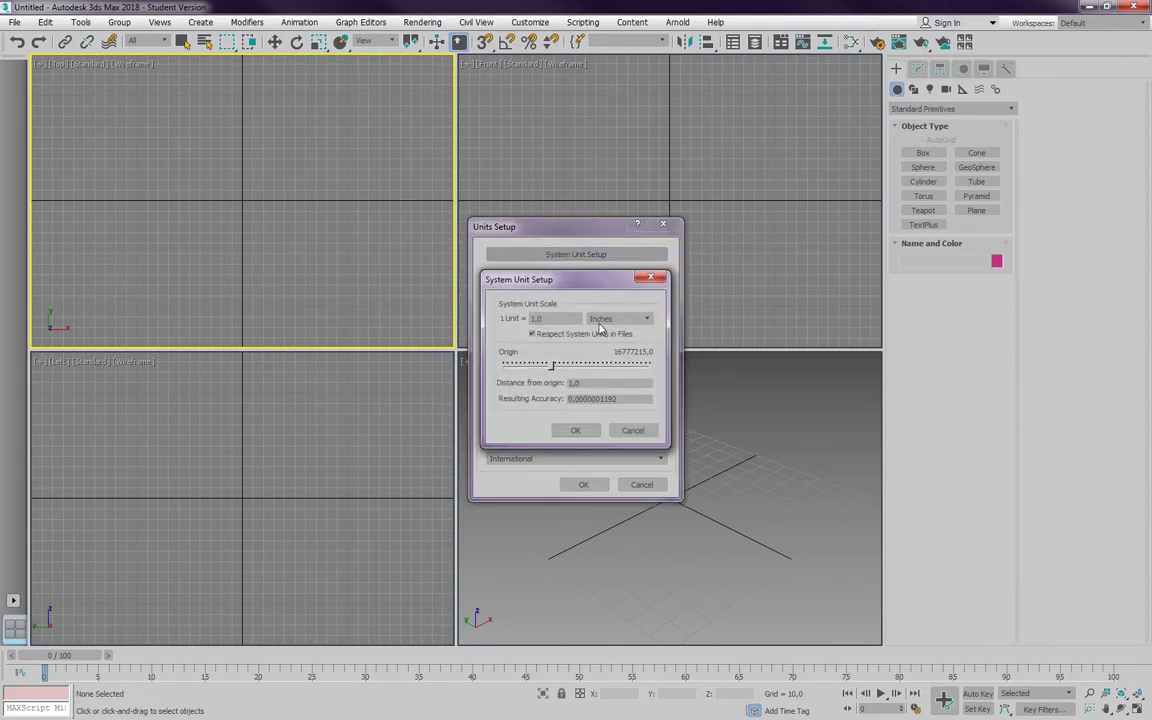
click(601, 320)
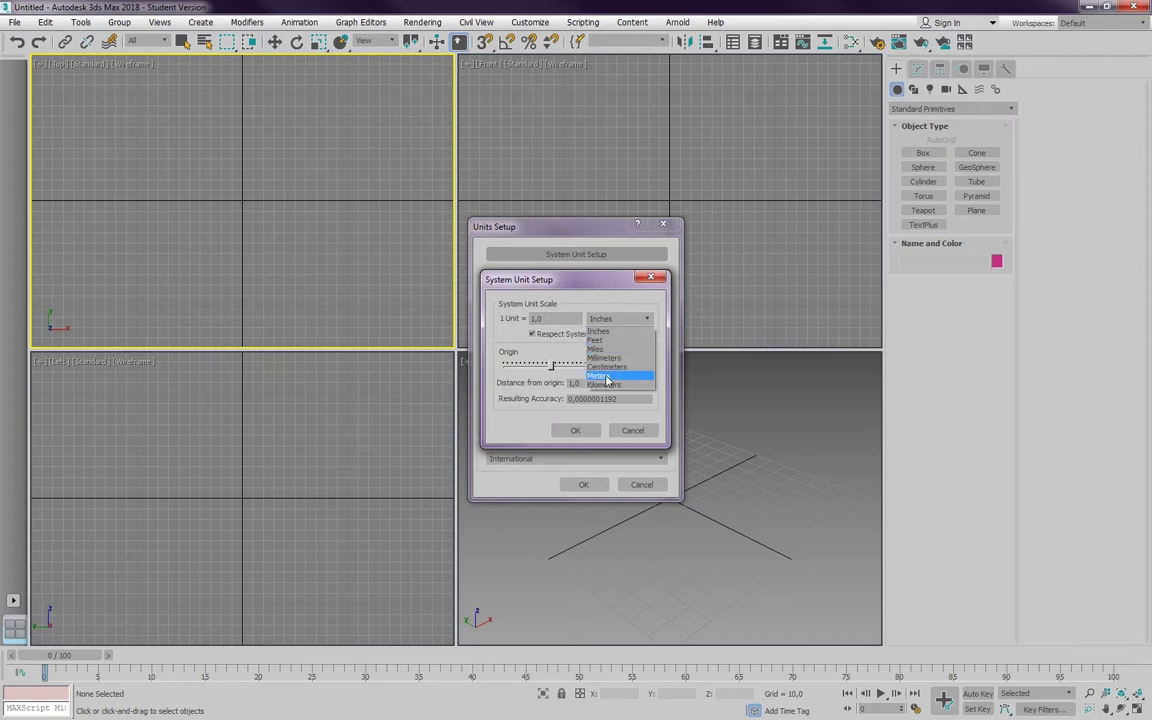
click(605, 377)
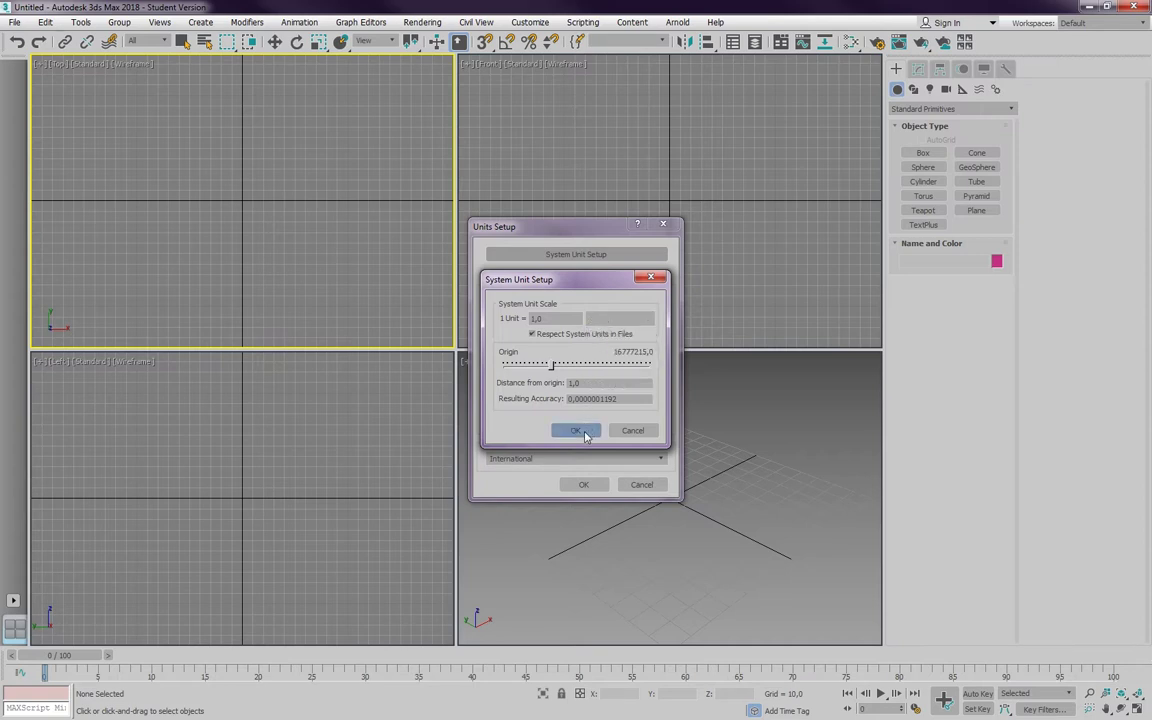
click(577, 430)
click(585, 485)
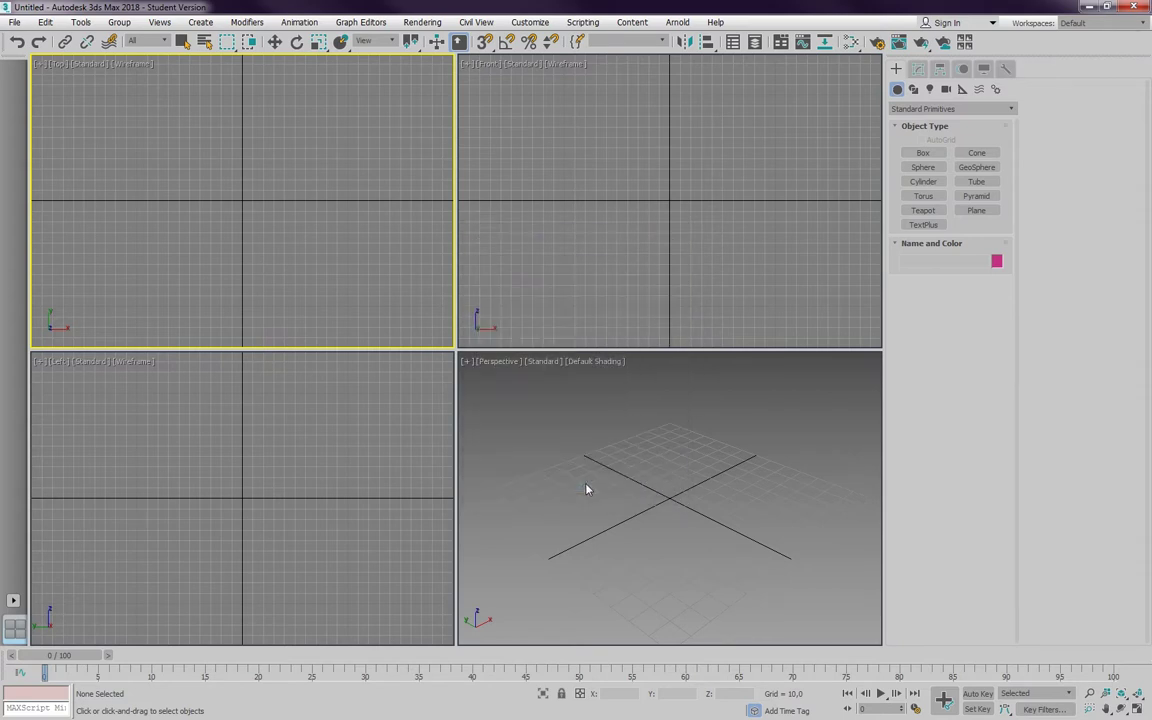
Enable Auto Window/Crossing by Direction for scene selection in the general preferences.
click(528, 22)
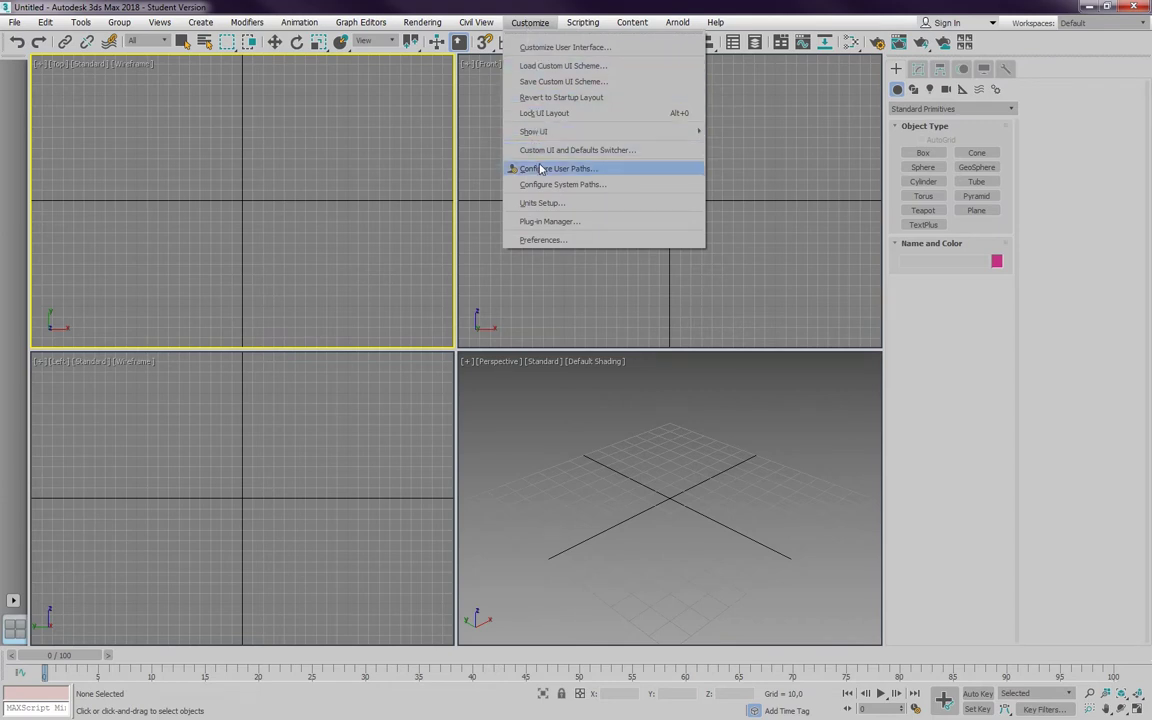
click(541, 241)
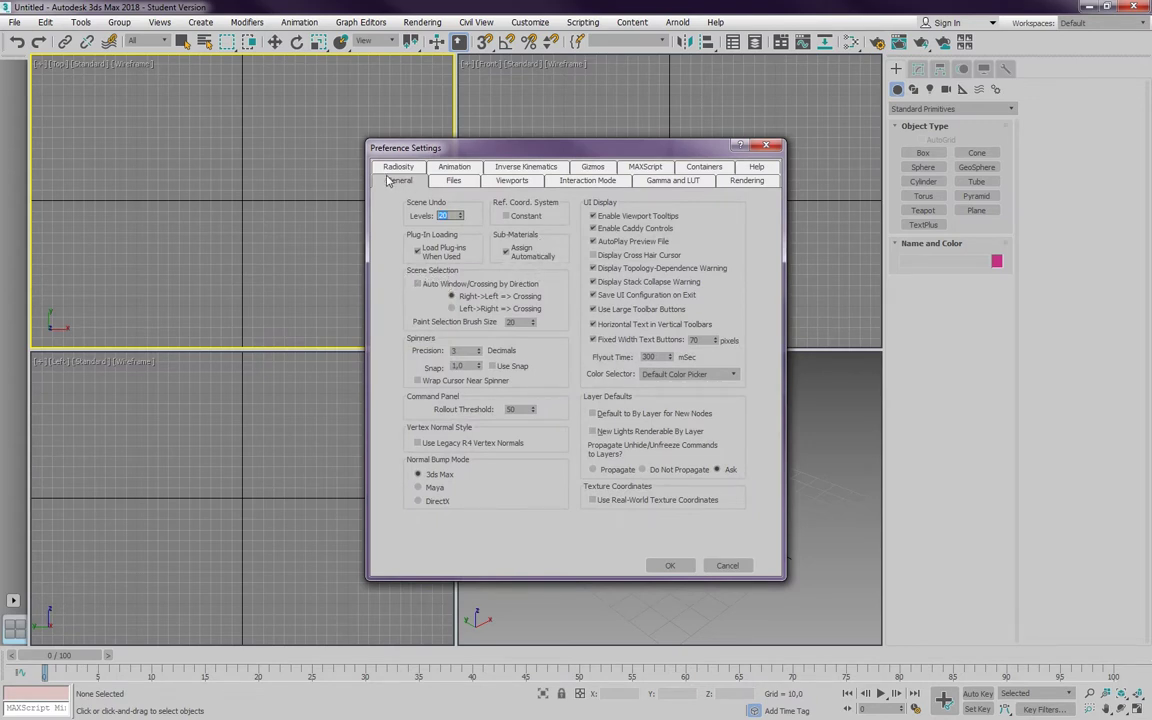
click(418, 284)
click(671, 566)
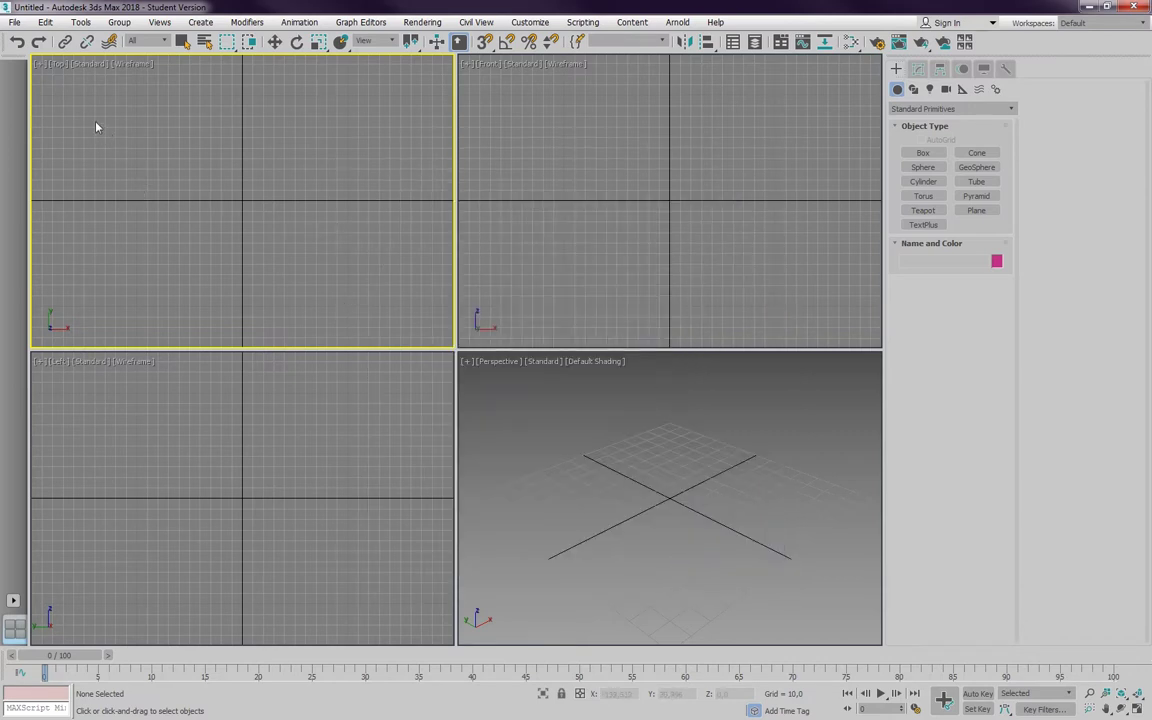
Test the directional selection by drawing selection regions in both directions in the empty Top viewport.
drag(82, 110, 141, 139)
drag(307, 260, 397, 302)
drag(405, 104, 74, 307)
drag(108, 108, 312, 262)
drag(362, 105, 110, 232)
Turn on Angle Snap.
click(507, 42)
click(510, 80)
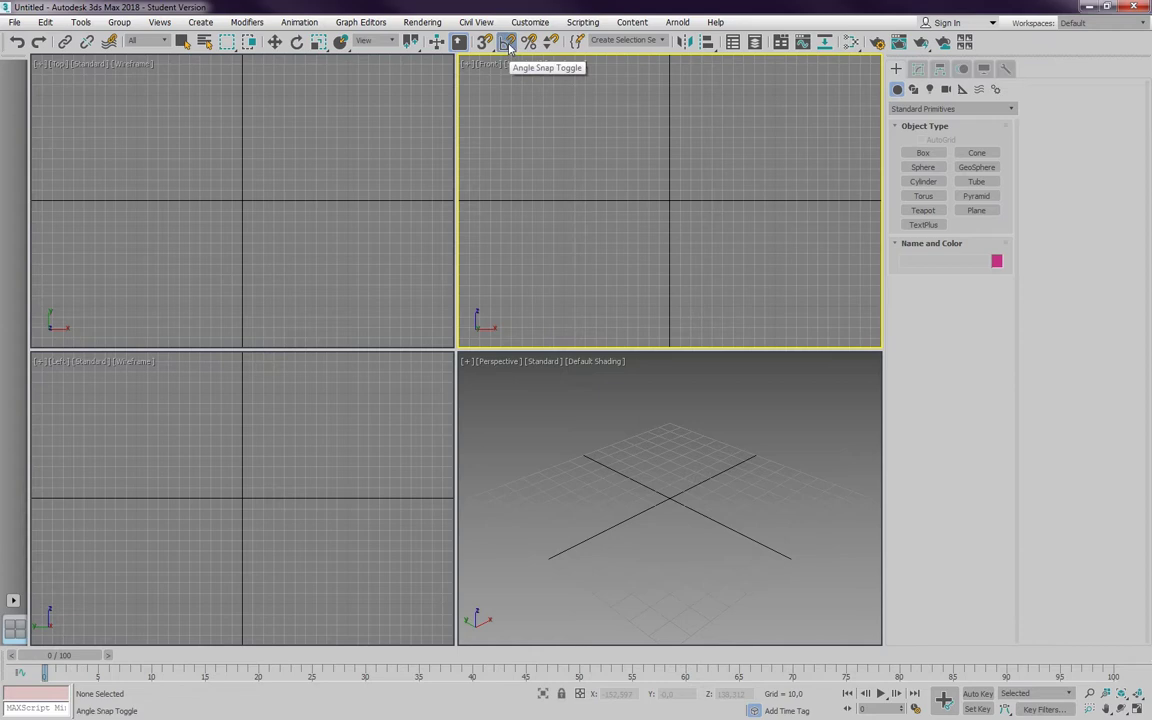
Create a standard box in the Top viewport about 82 long, 76 wide and 33 high.
click(440, 130)
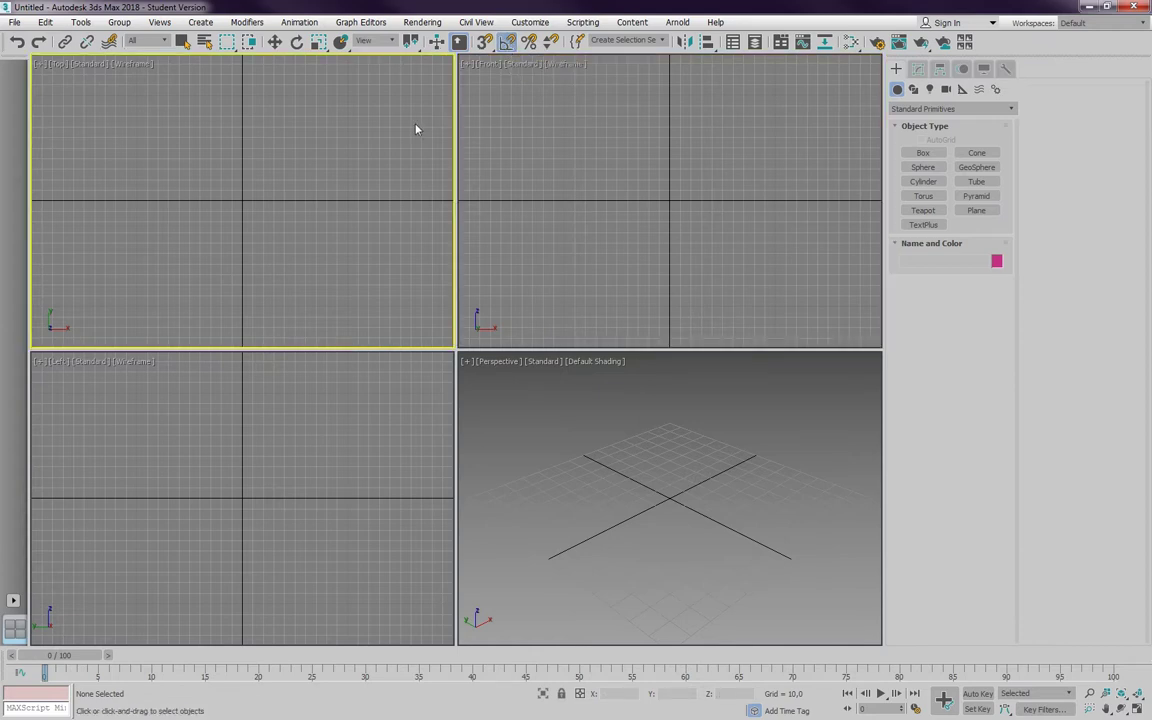
click(922, 152)
drag(180, 152, 262, 239)
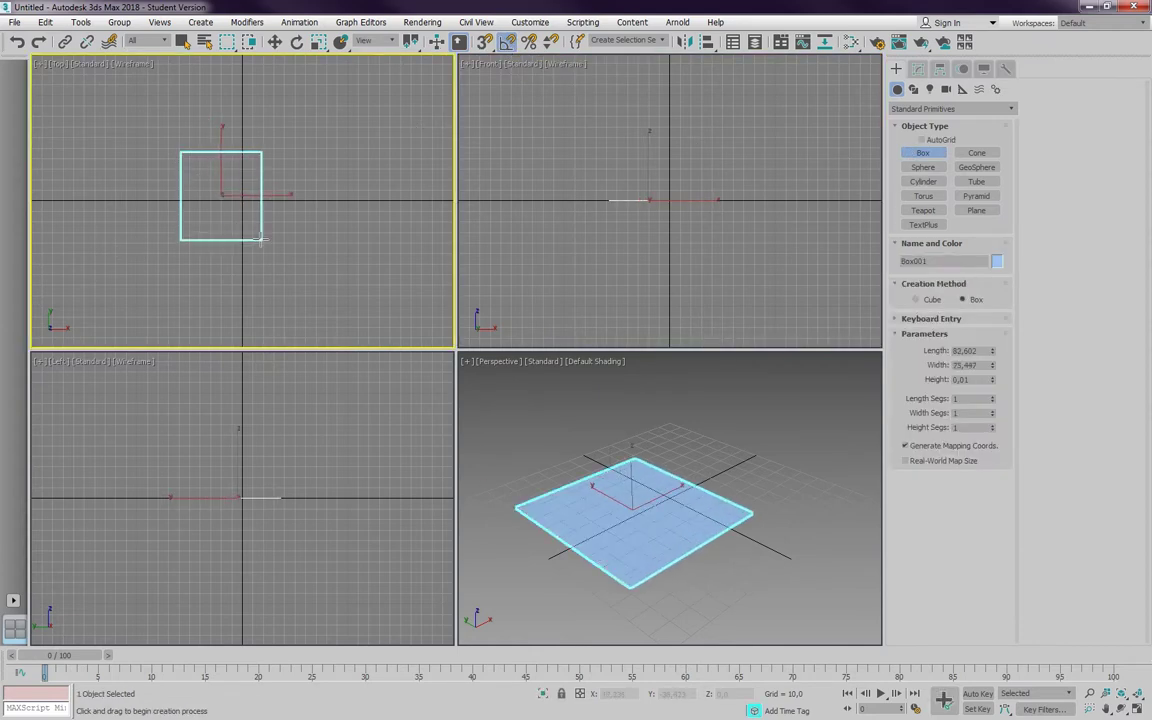
click(646, 492)
right_click(646, 492)
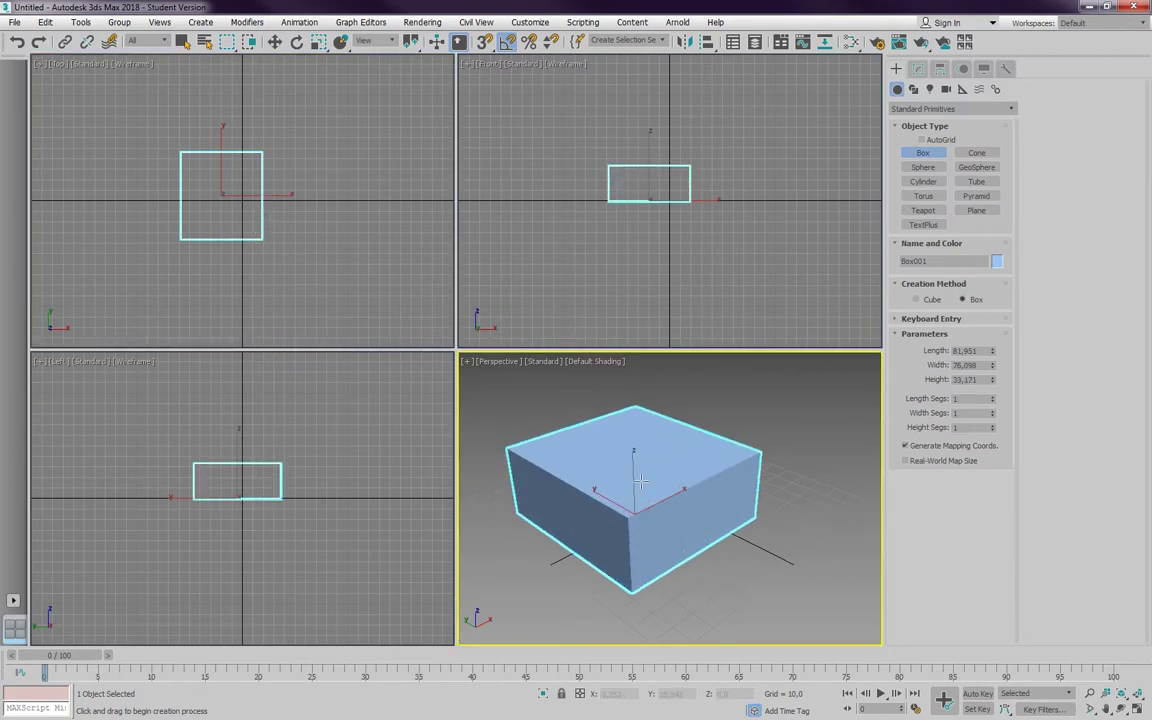
Test Angle Snap by rotating the box 90° about its Z axis and back again, and deselect it.
key(e)
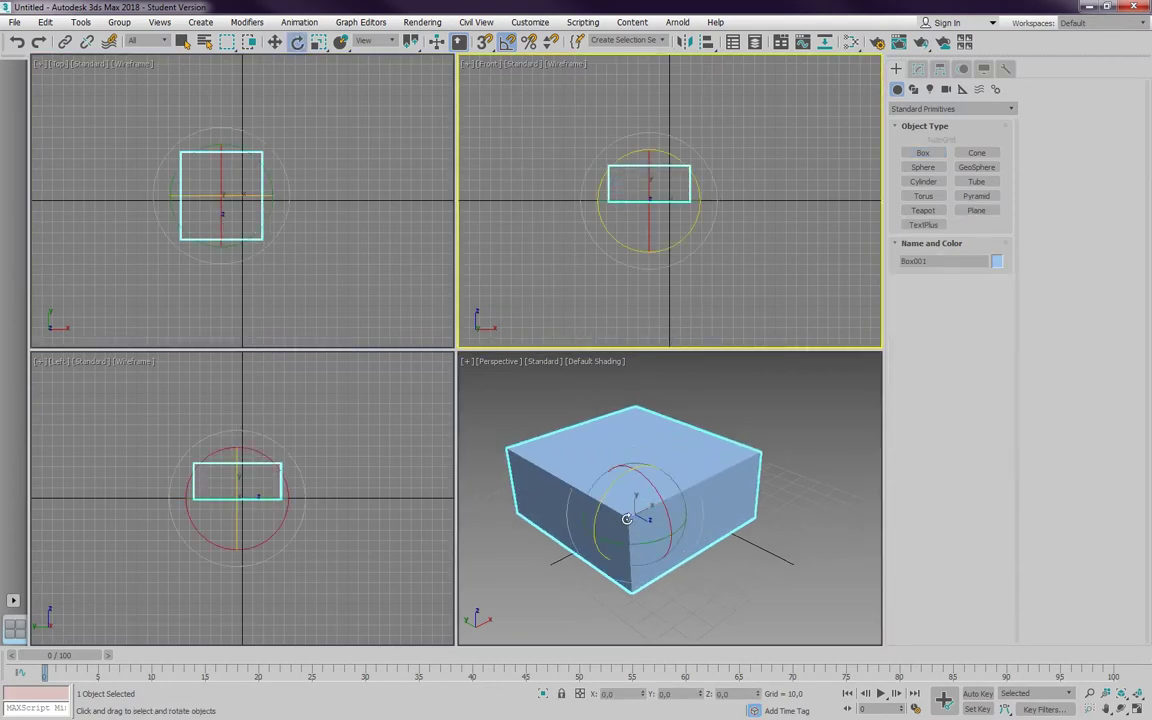
drag(634, 540, 697, 533)
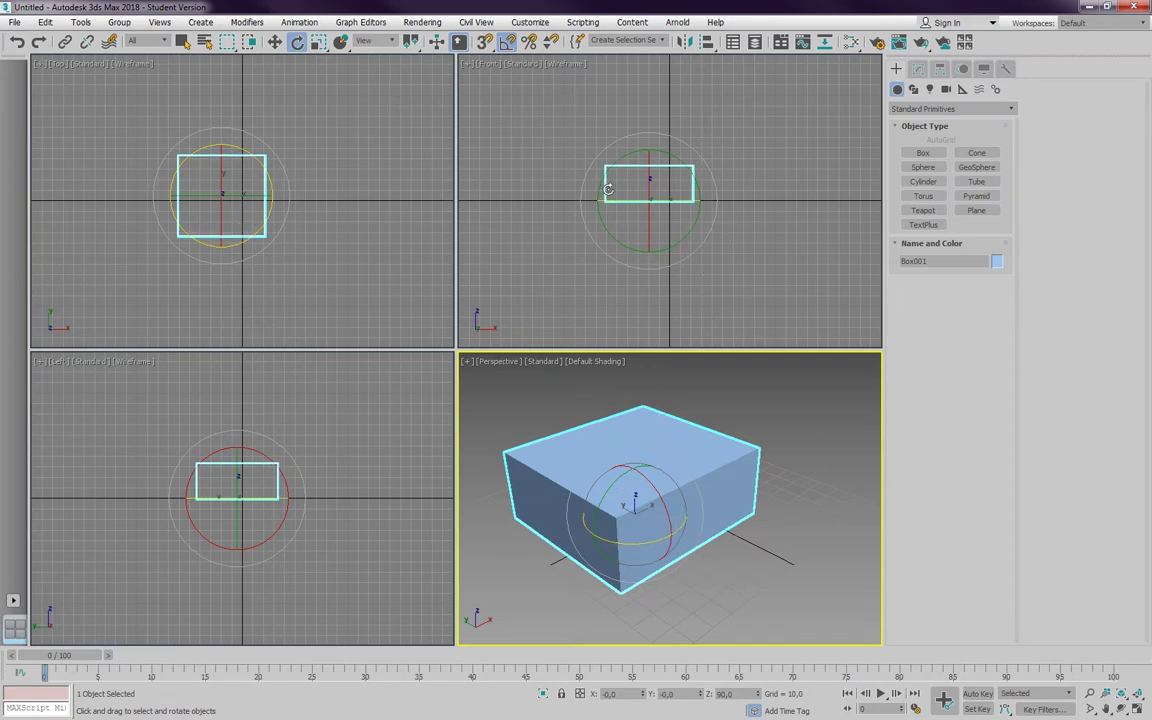
drag(628, 541, 593, 539)
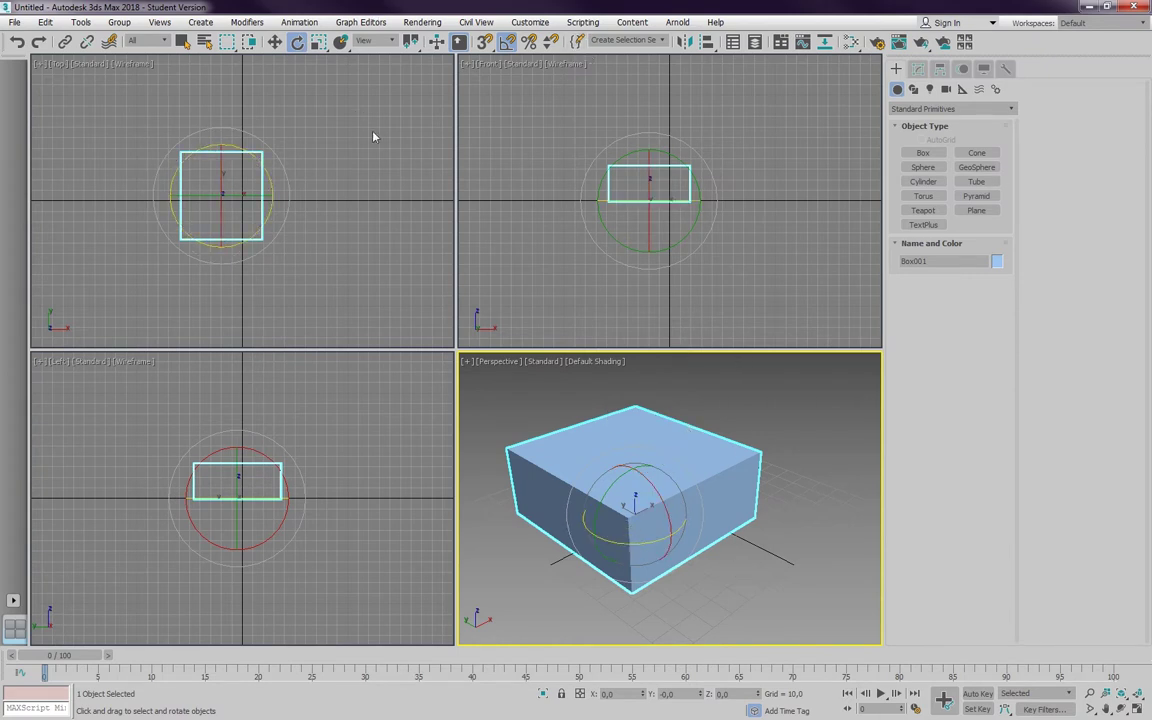
click(343, 187)
click(525, 175)
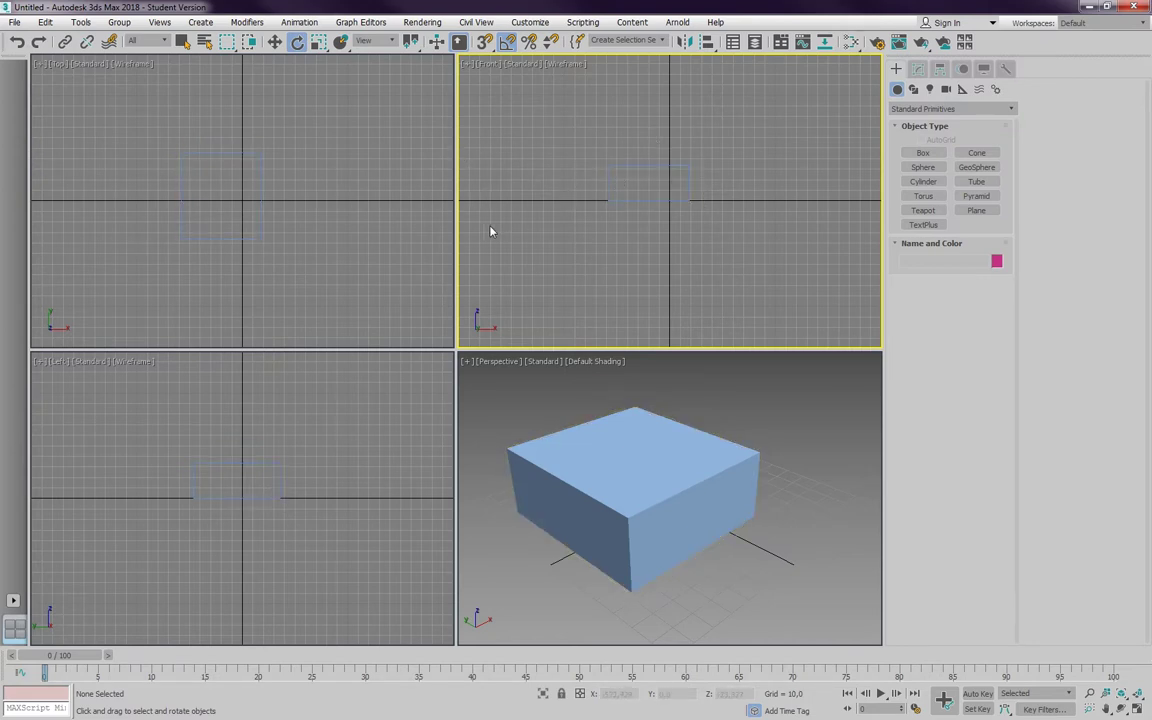
Hide the grid in the Top, Front, Left and Perspective viewports.
click(372, 225)
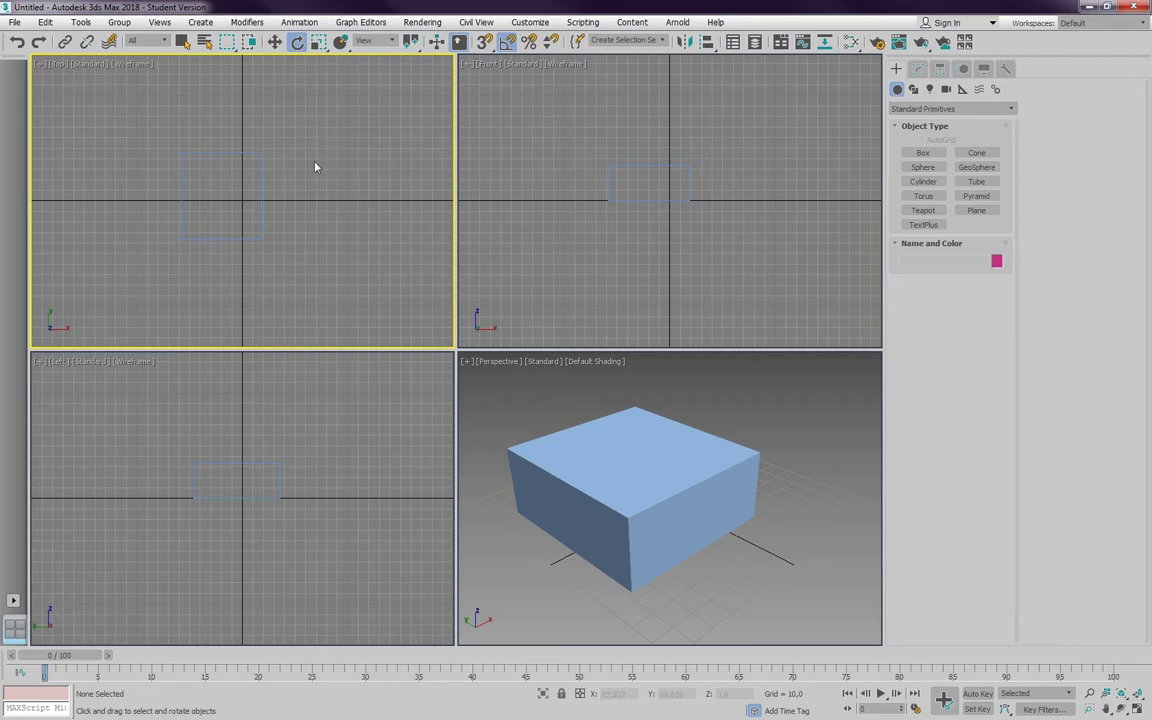
key(g)
click(508, 189)
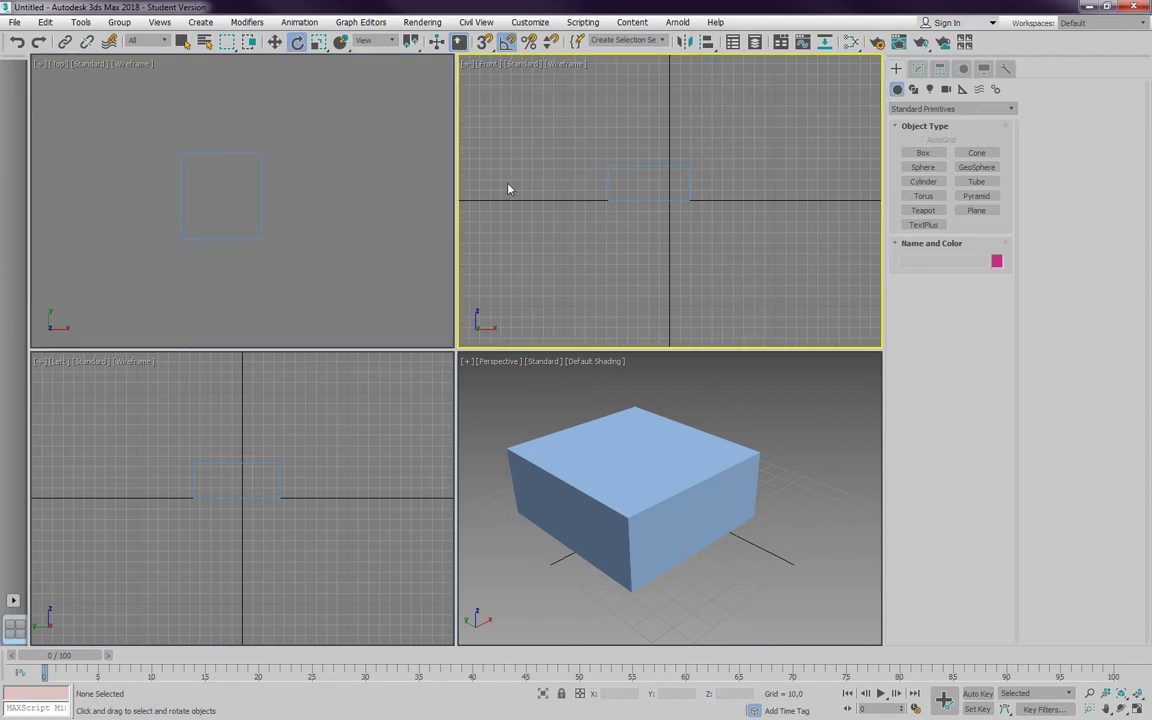
key(g)
click(328, 458)
key(g)
click(490, 426)
key(g)
click(288, 141)
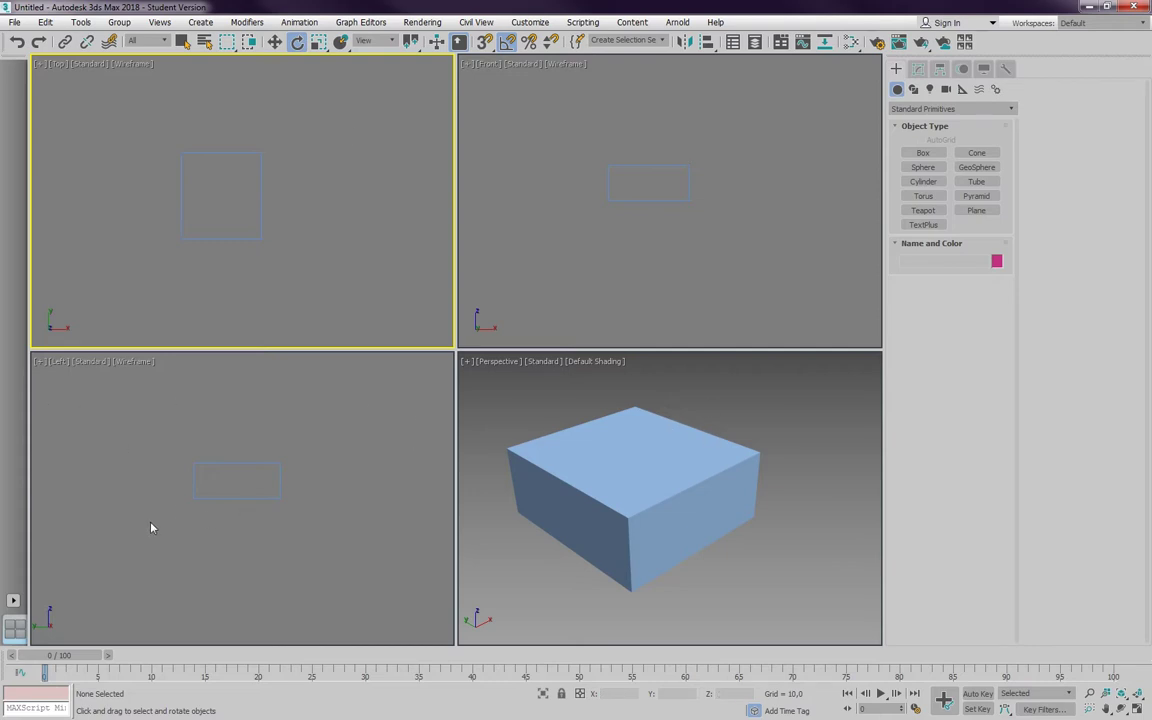
Orbit the Perspective view around the box, switch the Orbit tool to another variant, and return to the Rotate tool.
click(743, 415)
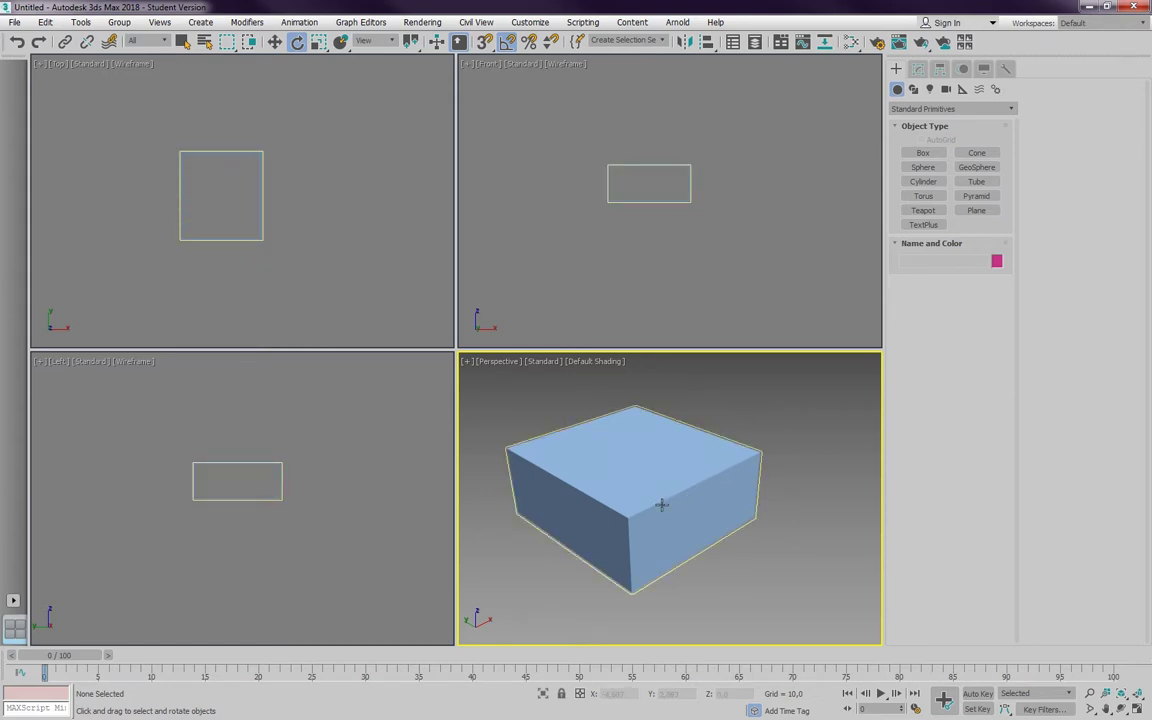
alt+middle_drag(661, 505, 702, 515)
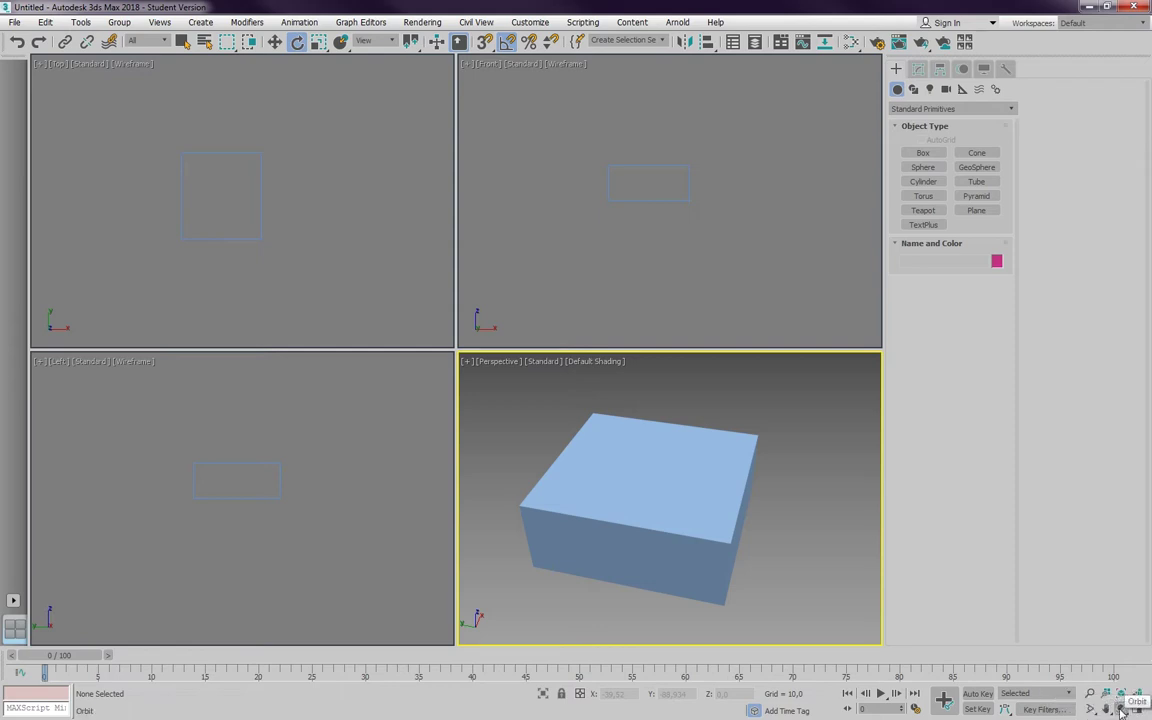
click(1120, 708)
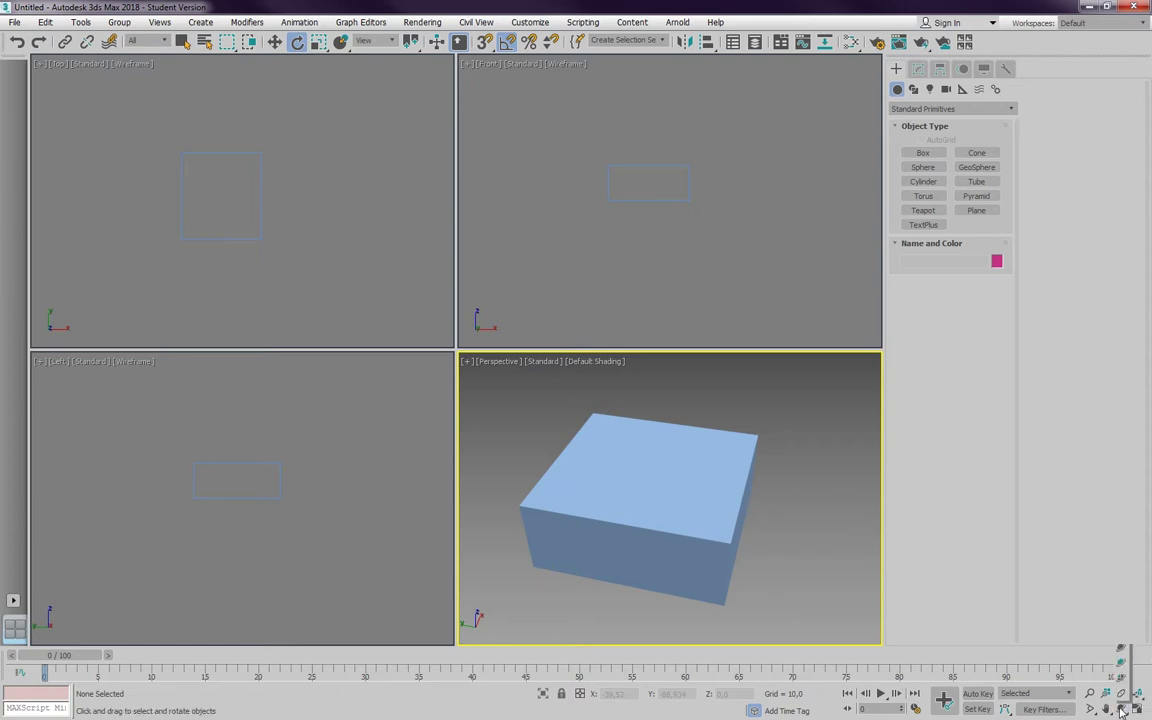
drag(1122, 708, 1123, 681)
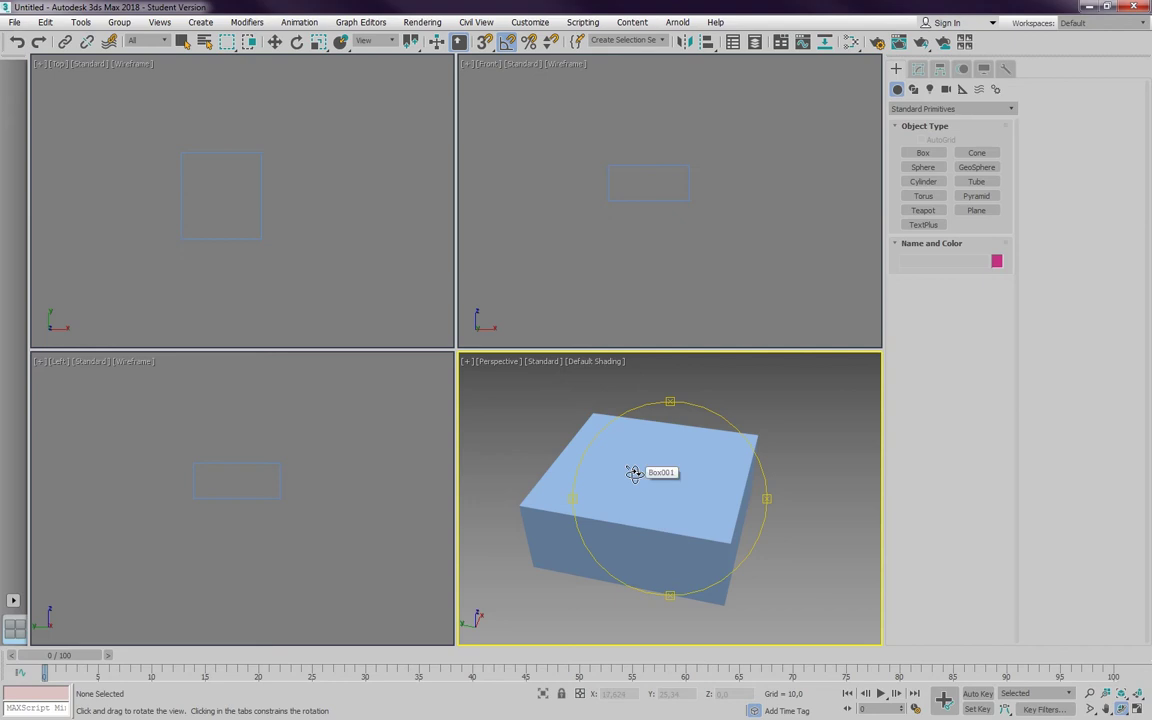
key(e)
click(686, 494)
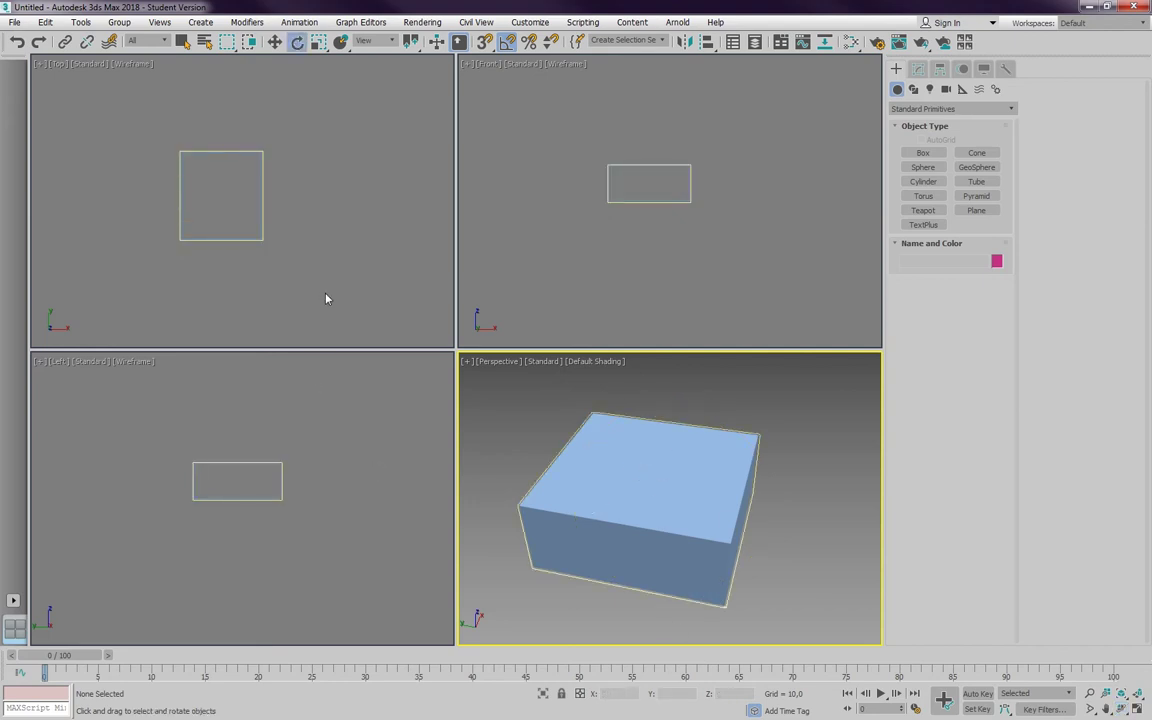